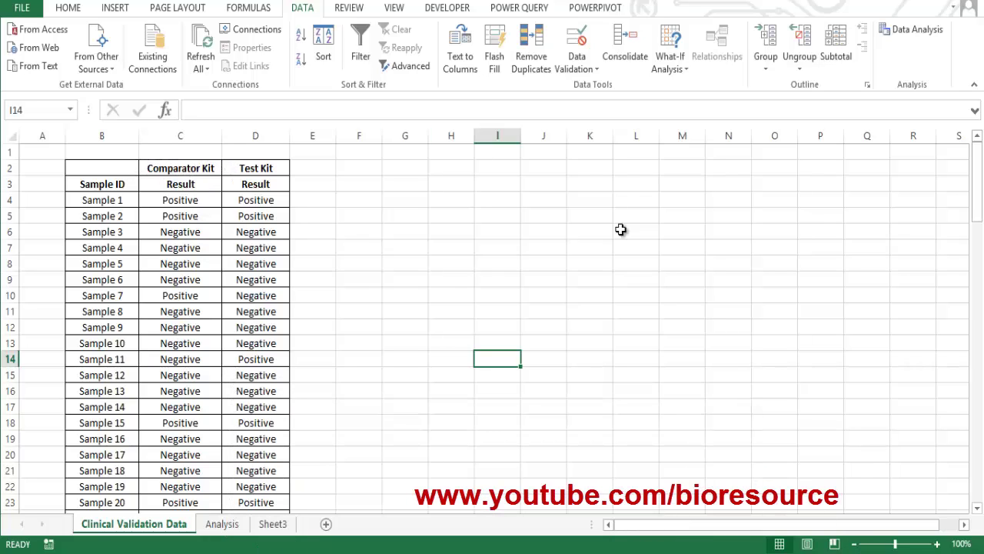
Look over the Comparator Kit and Test Kit results, then switch to the Analysis sheet
{"action": "mouse_move", "coordinate": [977, 183]}
{"action": "left_mouse_down"}
{"action": "mouse_move", "coordinate": [977, 450]}
{"action": "mouse_move", "coordinate": [975, 193]}
{"action": "left_mouse_up"}
{"action": "left_click", "coordinate": [258, 169]}
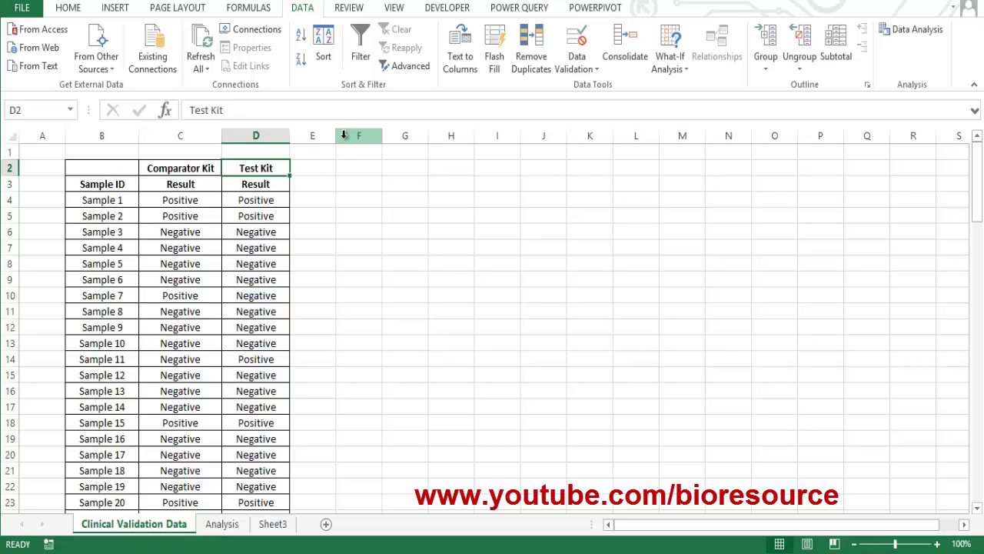
{"action": "left_click", "coordinate": [343, 168]}
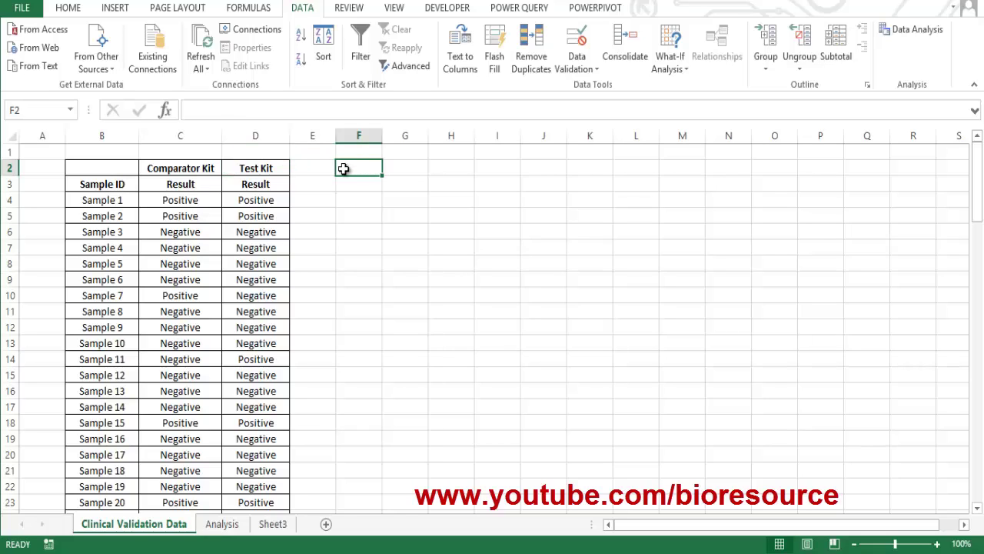
{"action": "left_click", "coordinate": [223, 524]}
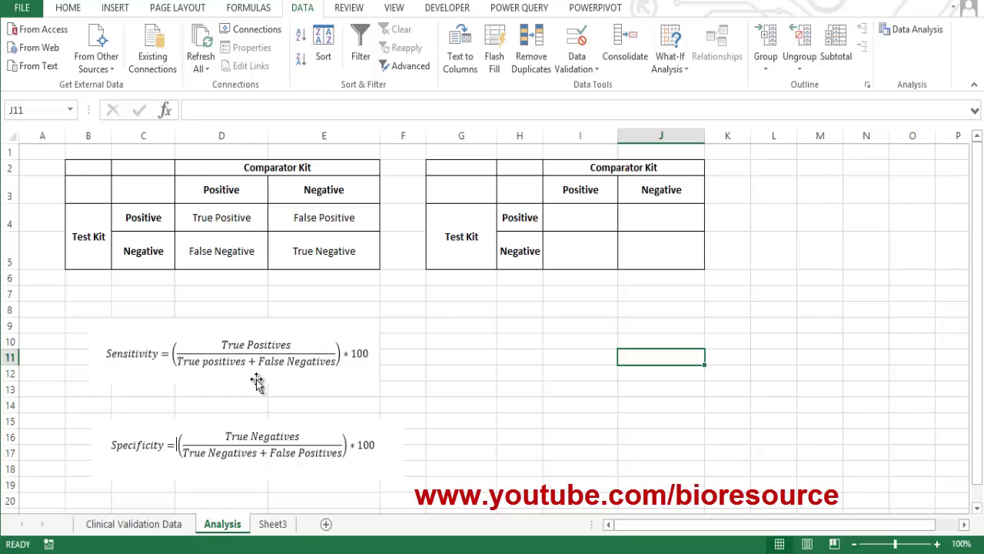
Switch back to the Clinical Validation Data sheet with the per-sample kit results
{"action": "left_click", "coordinate": [152, 523]}
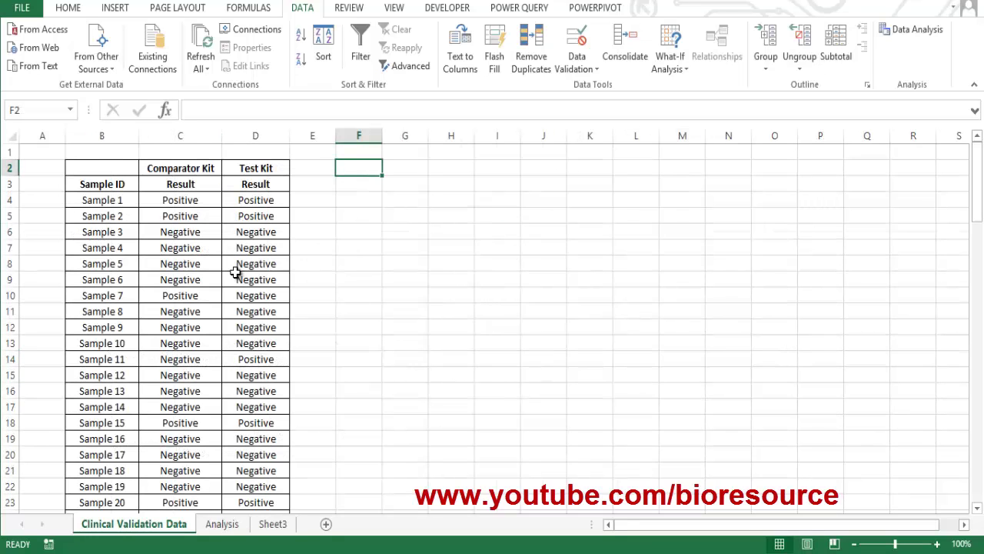
Filter the data to samples Positive on both Comparator Kit and Test Kit, leaving 26
{"action": "left_click", "coordinate": [192, 184]}
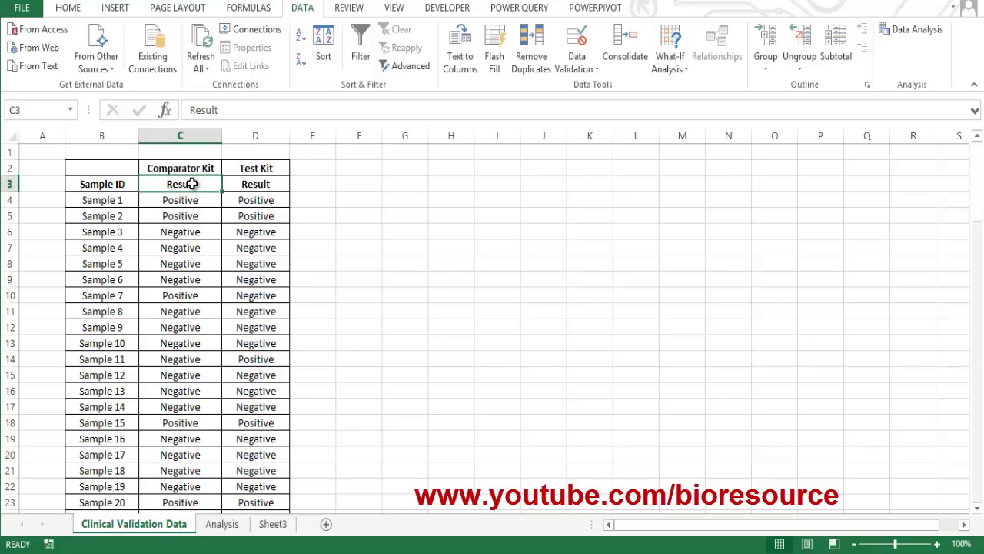
{"action": "left_click", "coordinate": [367, 45]}
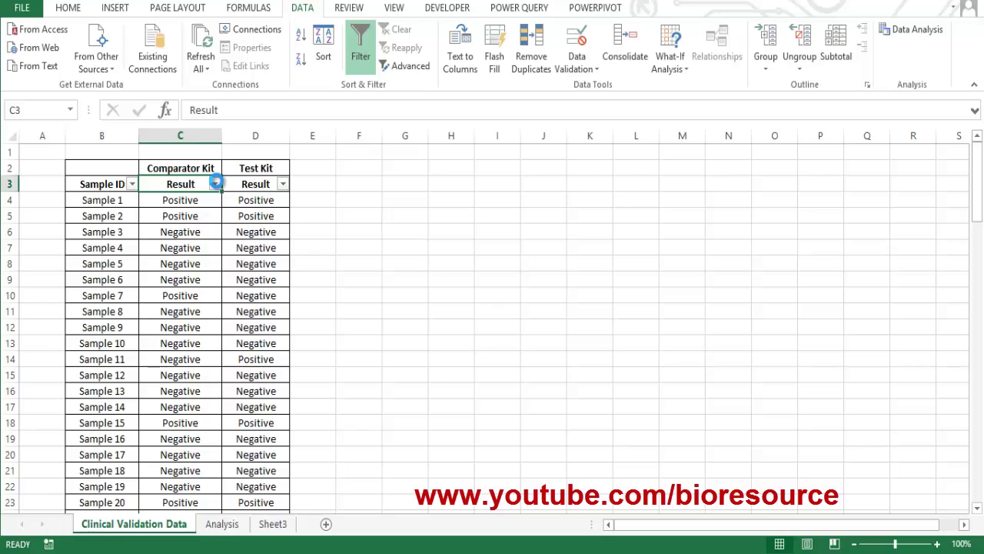
{"action": "left_click", "coordinate": [214, 184]}
{"action": "left_click", "coordinate": [78, 341]}
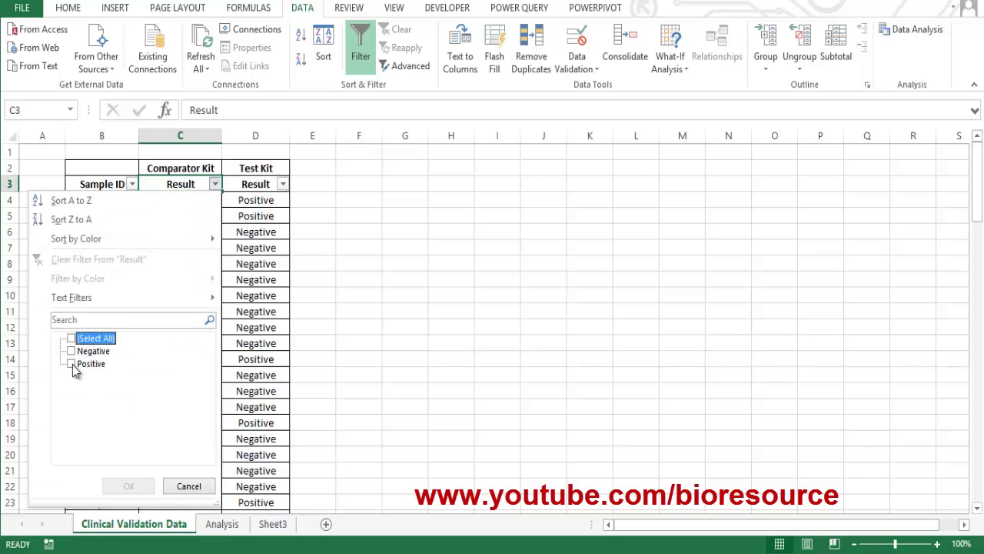
{"action": "left_click", "coordinate": [72, 365]}
{"action": "left_click", "coordinate": [125, 486]}
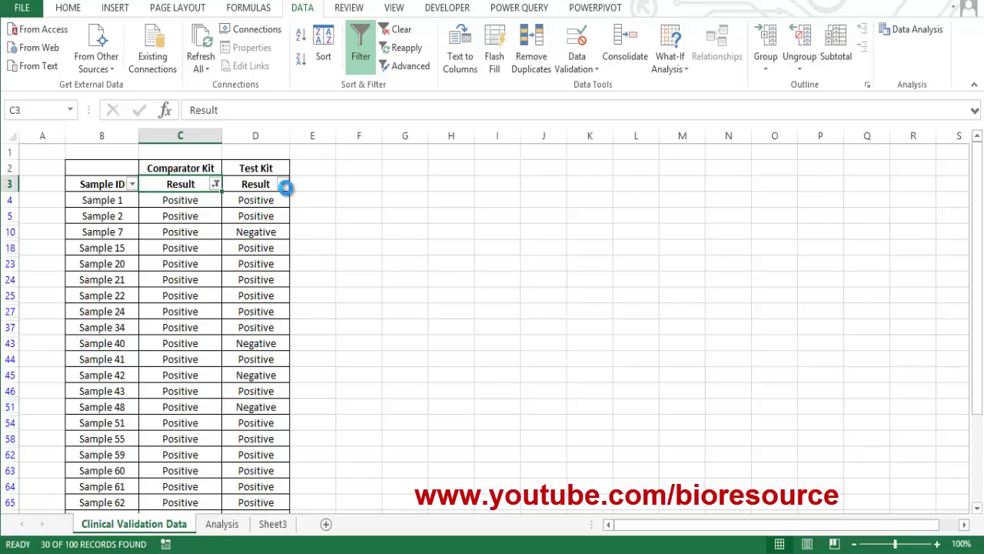
{"action": "left_click", "coordinate": [284, 185]}
{"action": "left_click", "coordinate": [139, 339]}
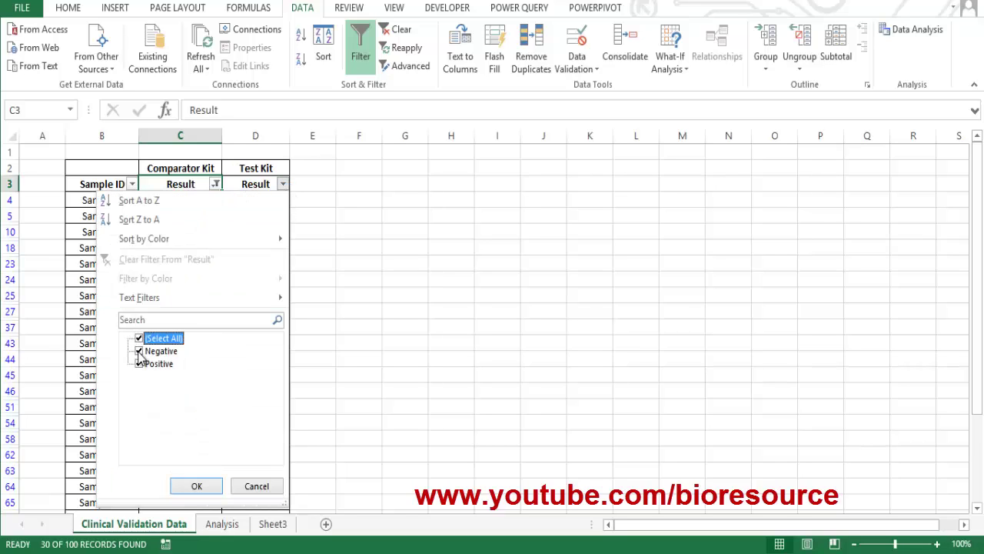
{"action": "left_click", "coordinate": [142, 341]}
{"action": "left_click", "coordinate": [139, 364]}
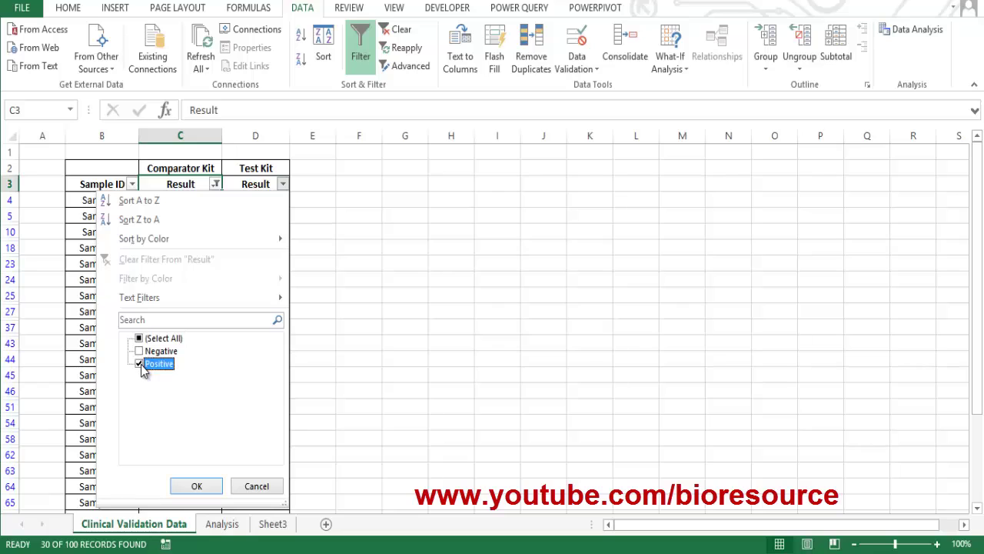
{"action": "left_click", "coordinate": [196, 485]}
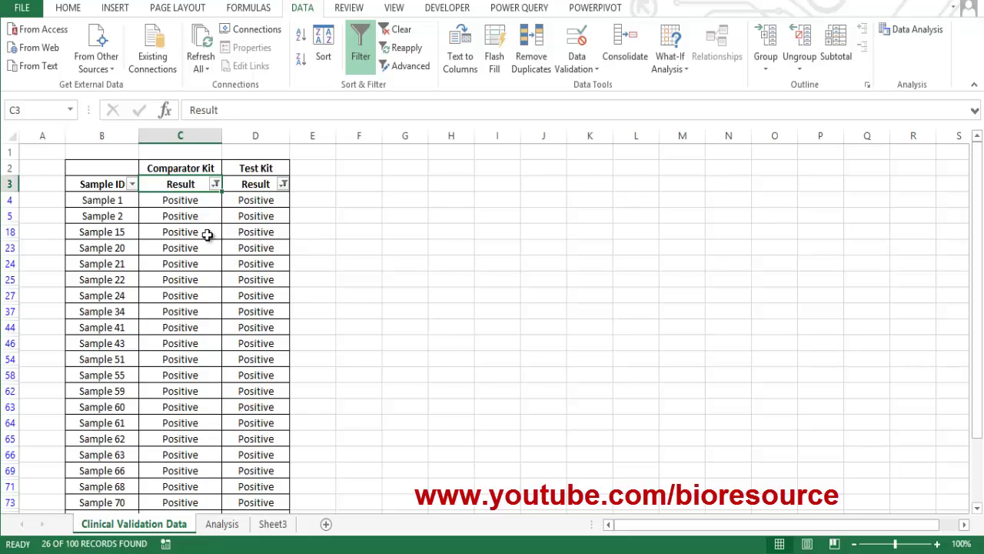
Enter 26 true positives in Analysis cell I4 and return to the data sheet
{"action": "left_click", "coordinate": [224, 526]}
{"action": "left_click", "coordinate": [572, 219]}
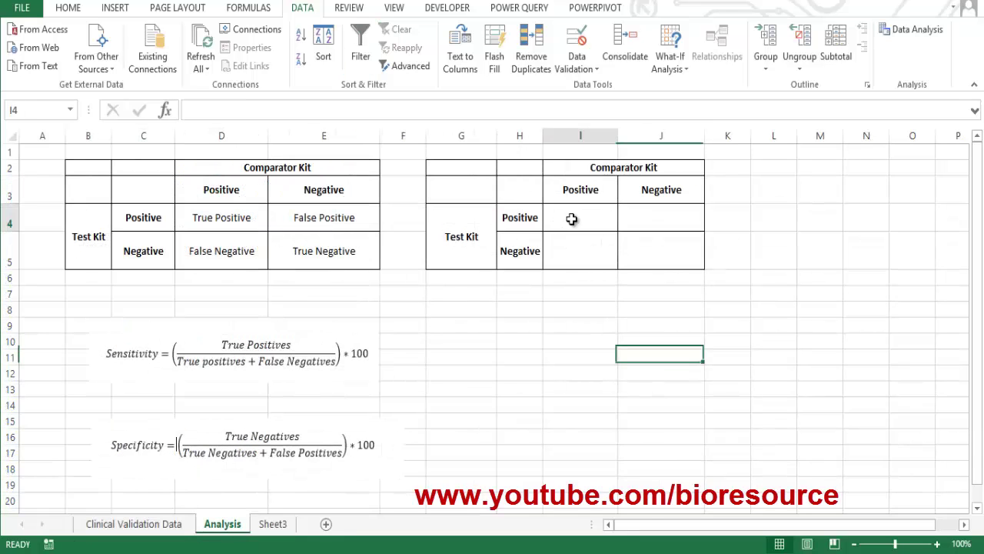
{"action": "type", "text": "26"}
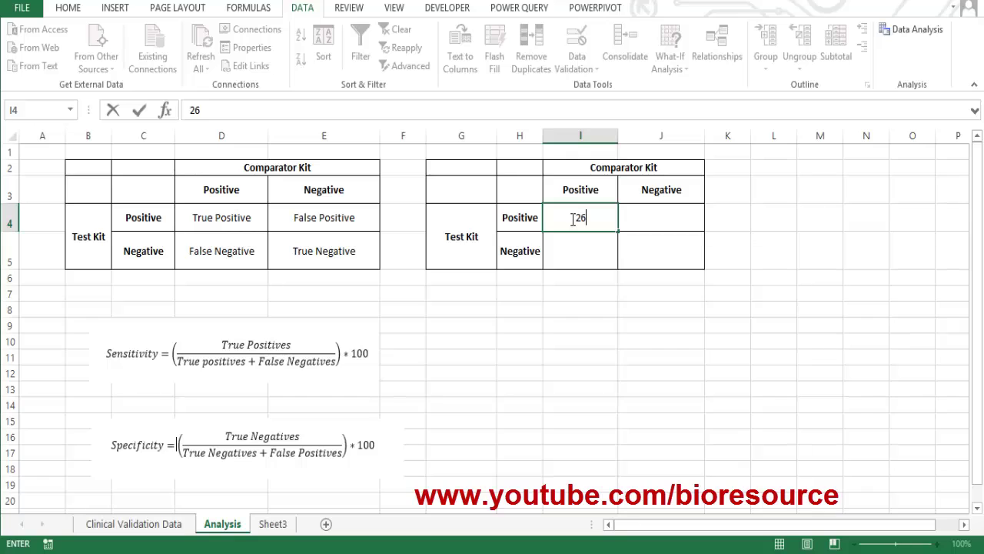
{"action": "left_click", "coordinate": [595, 261]}
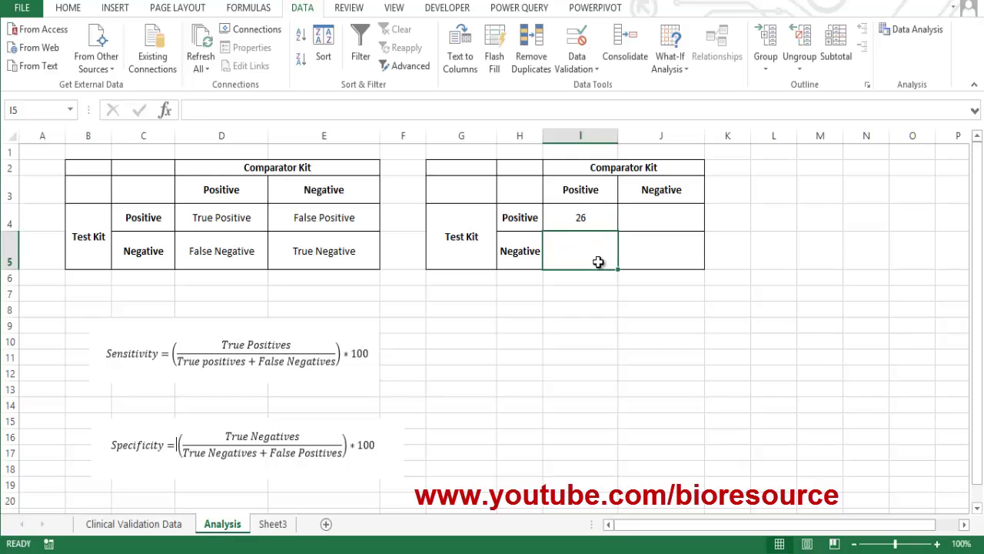
{"action": "left_click", "coordinate": [588, 218]}
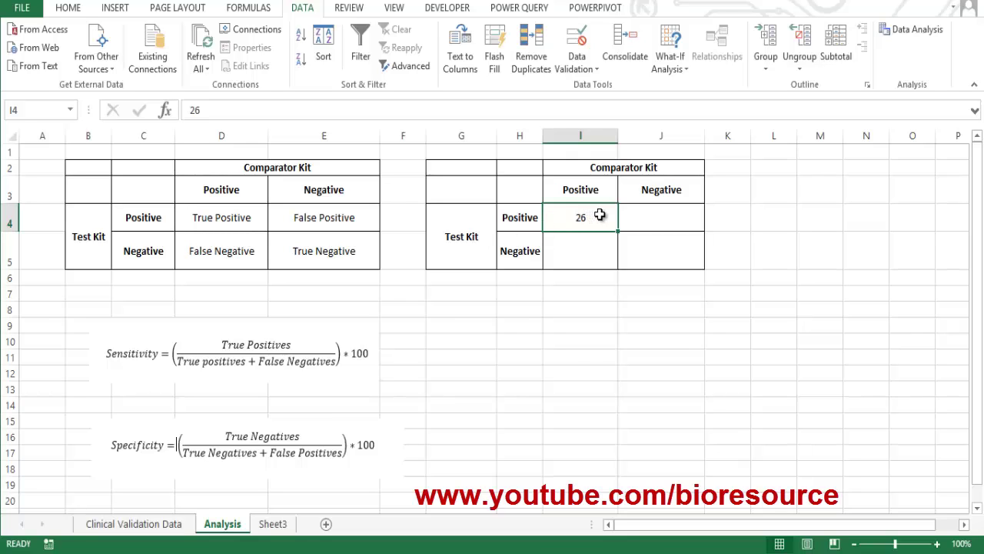
{"action": "left_click", "coordinate": [164, 530]}
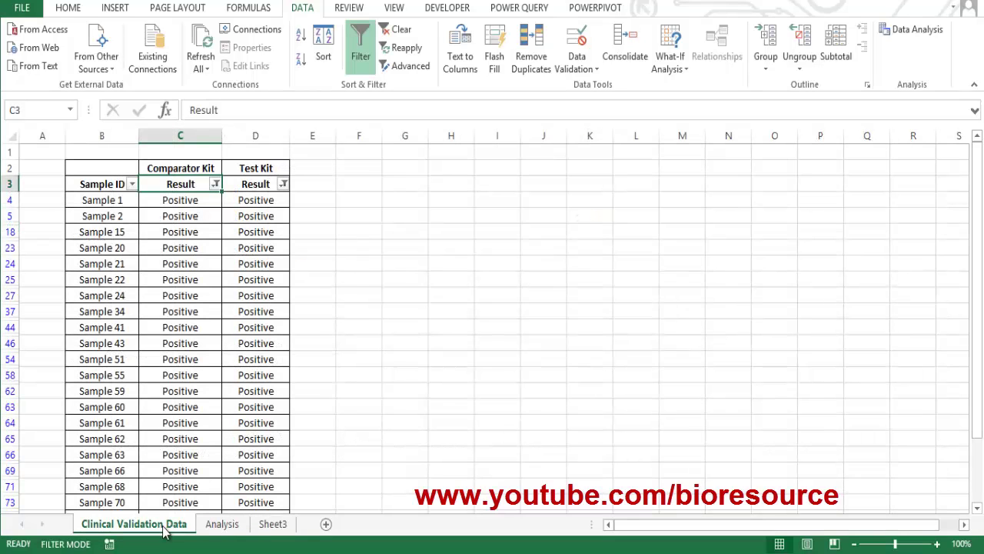
Reset the filters and show samples Negative on both kits, leaving 67
{"action": "left_click", "coordinate": [361, 51]}
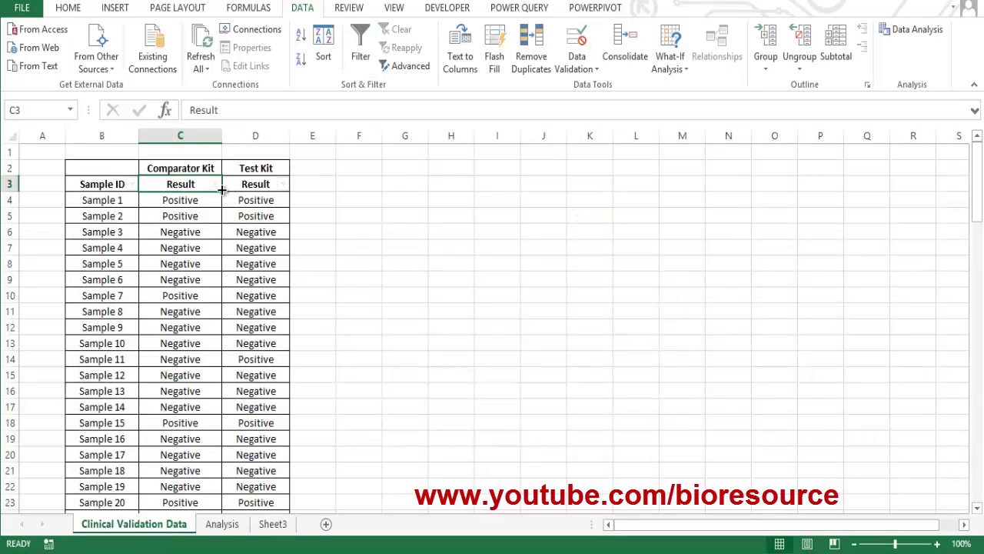
{"action": "left_click", "coordinate": [363, 57]}
{"action": "left_click", "coordinate": [215, 184]}
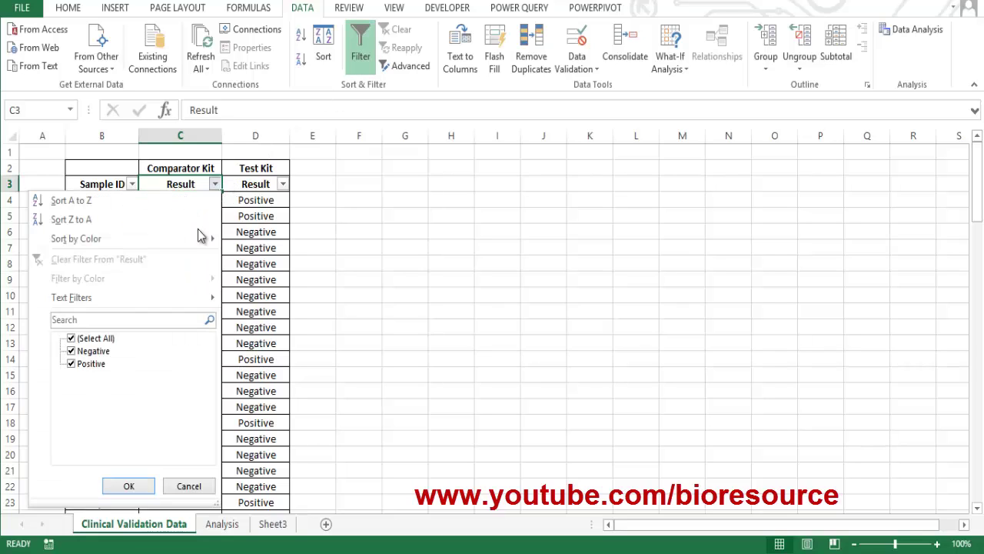
{"action": "left_click", "coordinate": [96, 339]}
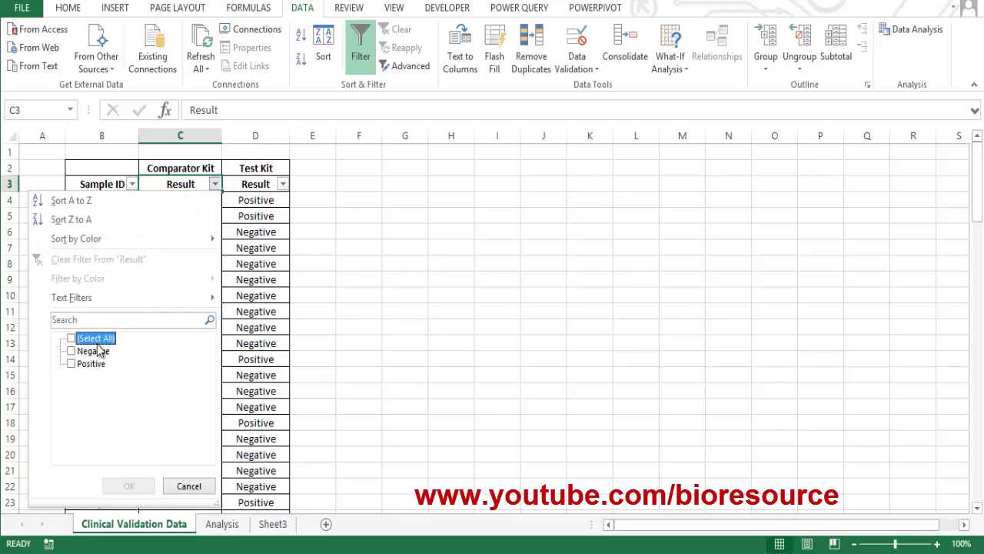
{"action": "left_click", "coordinate": [95, 351]}
{"action": "left_click", "coordinate": [128, 487]}
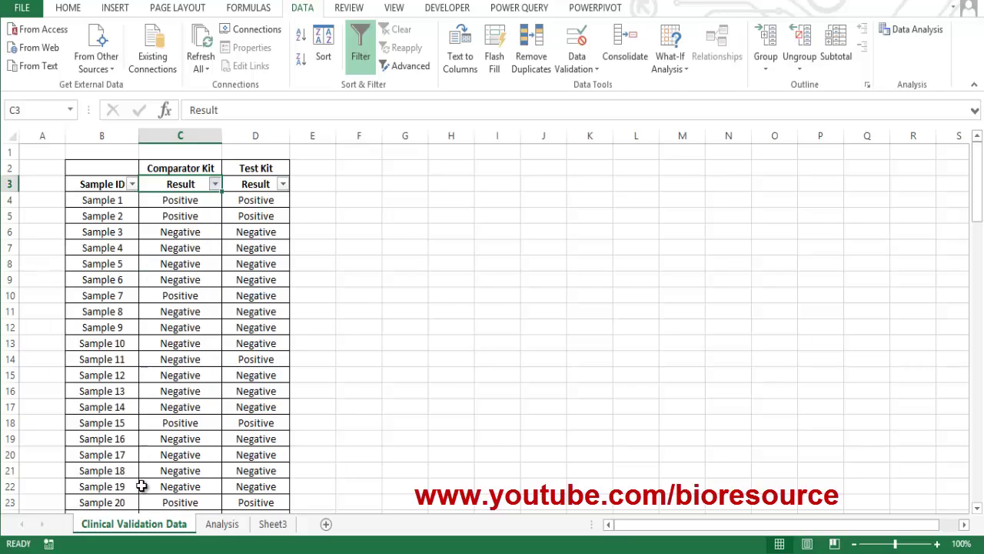
{"action": "left_click", "coordinate": [283, 185]}
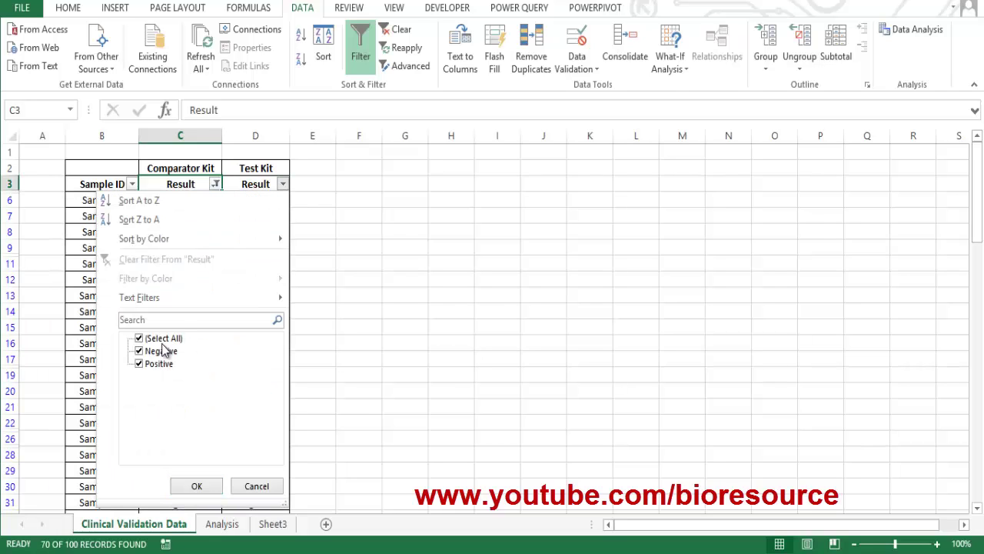
{"action": "left_click", "coordinate": [162, 338]}
{"action": "left_click", "coordinate": [160, 351]}
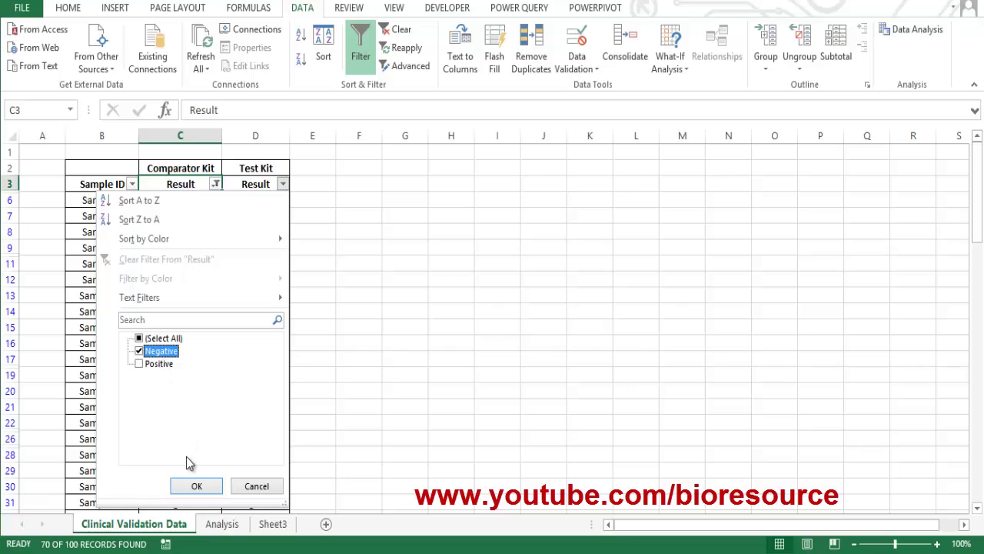
{"action": "left_click", "coordinate": [194, 485]}
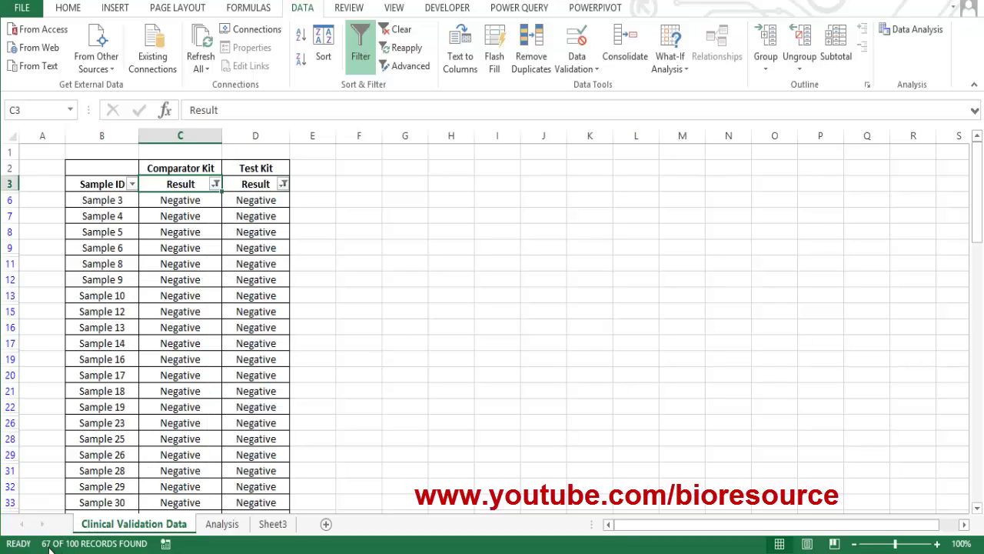
Enter 67 true negatives in Analysis cell J5, then go back to the data sheet
{"action": "left_click", "coordinate": [222, 524]}
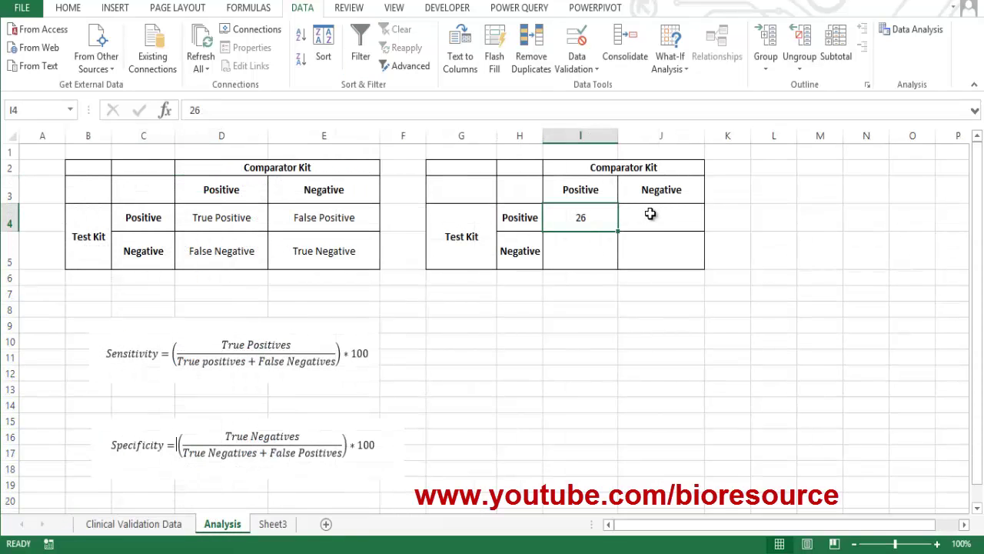
{"action": "left_click", "coordinate": [656, 252]}
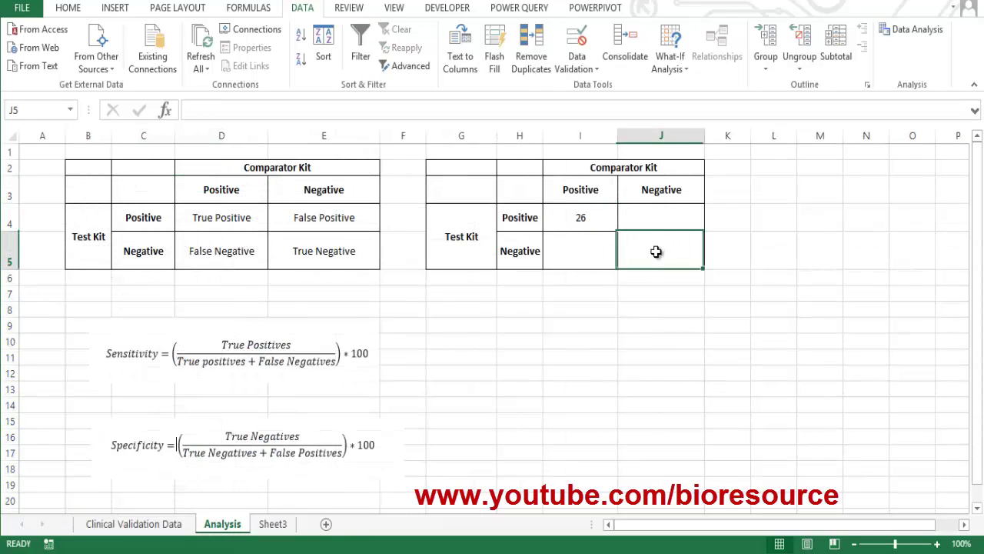
{"action": "left_click", "coordinate": [242, 223]}
{"action": "left_click", "coordinate": [562, 217]}
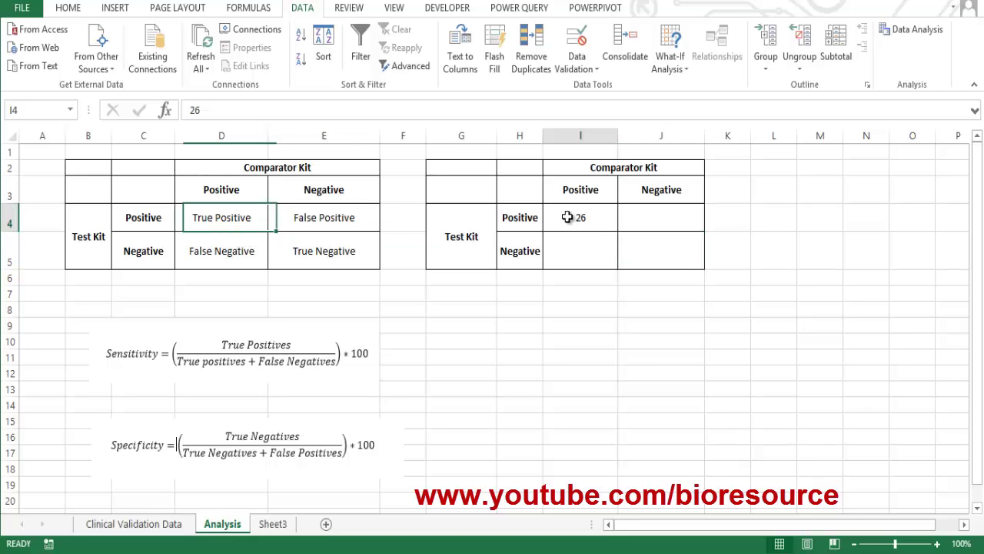
{"action": "left_click", "coordinate": [674, 244]}
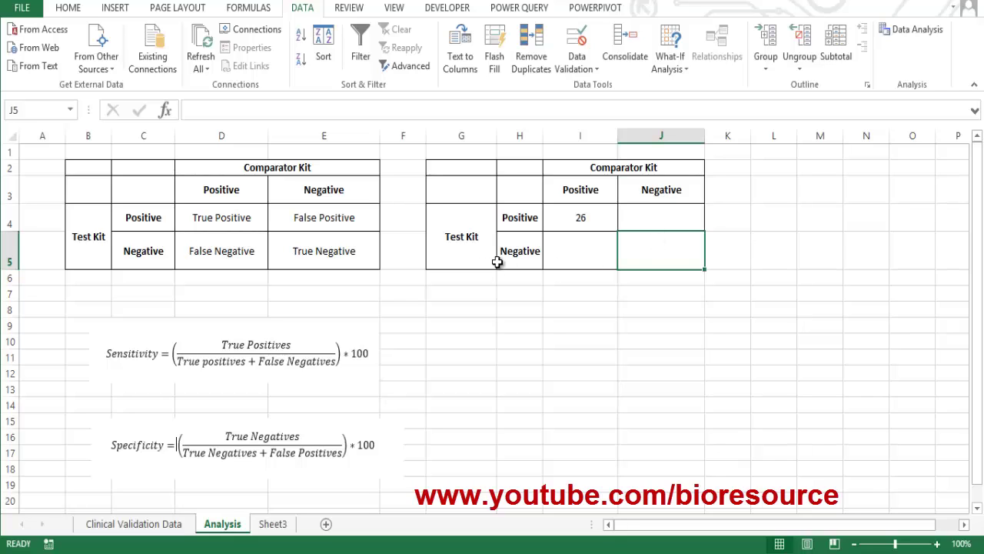
{"action": "type", "text": "6"}
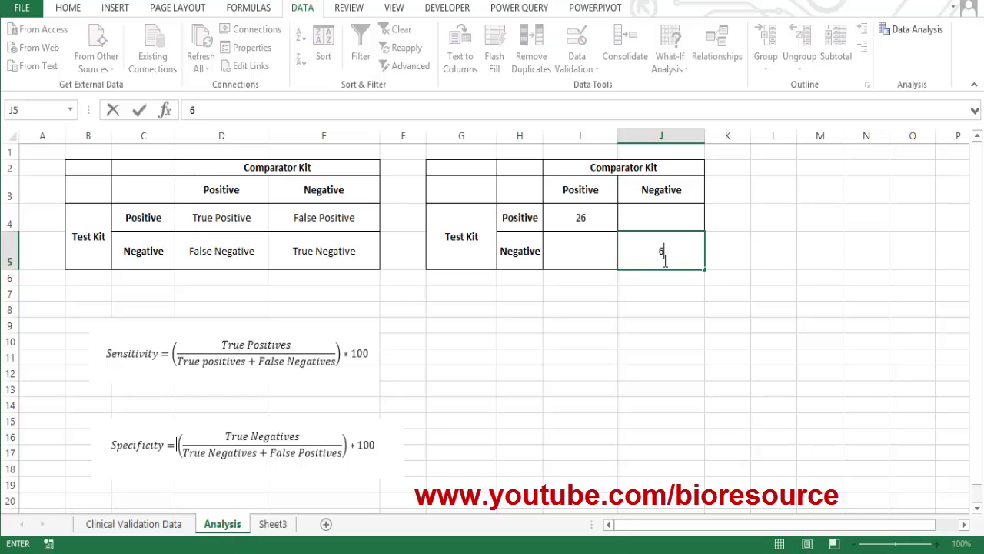
{"action": "type", "text": "7"}
{"action": "left_click", "coordinate": [697, 307]}
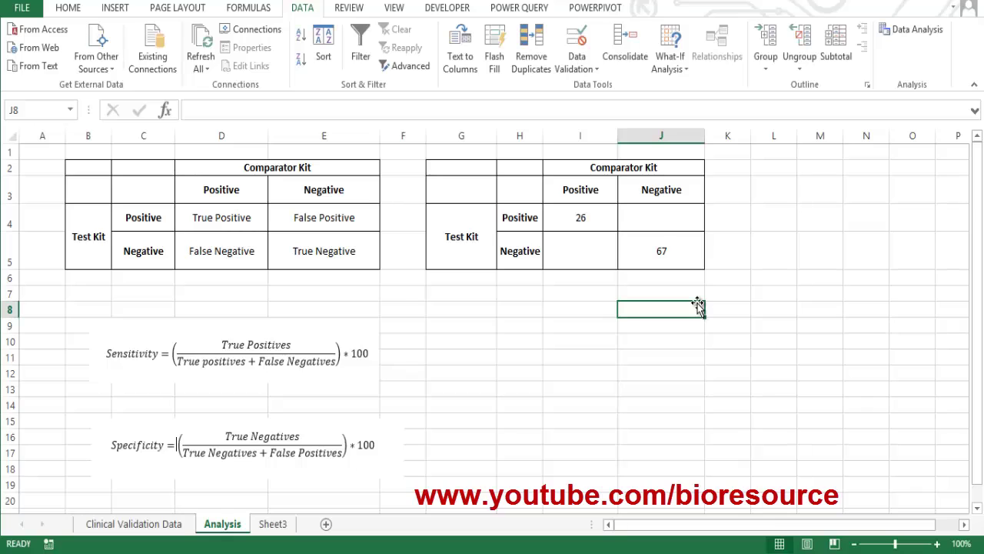
{"action": "left_click", "coordinate": [600, 261]}
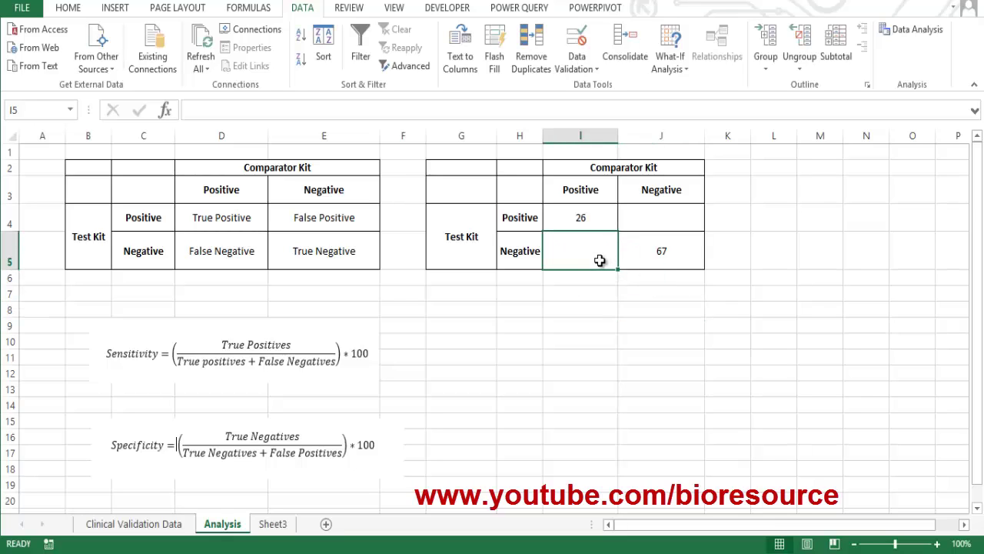
{"action": "left_click", "coordinate": [674, 216]}
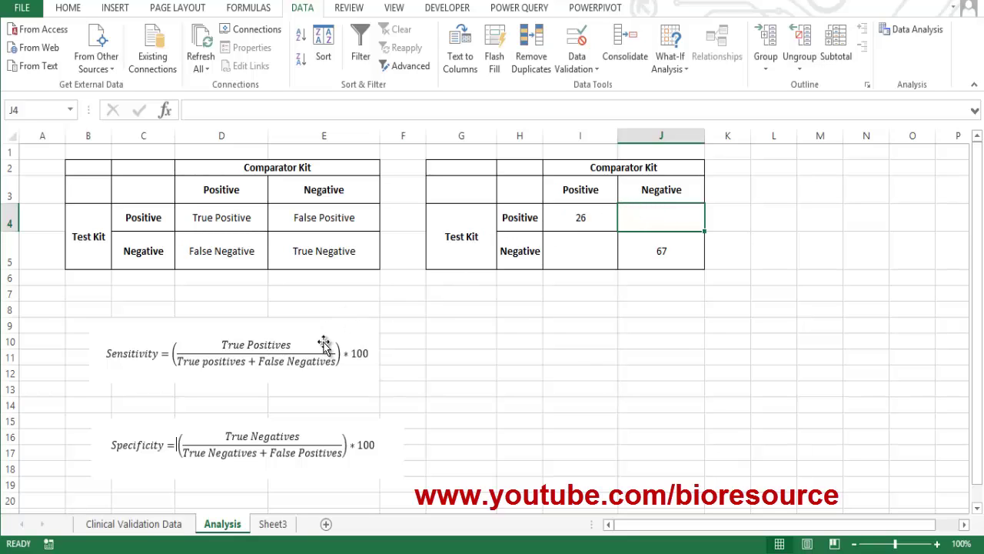
{"action": "left_click", "coordinate": [146, 523]}
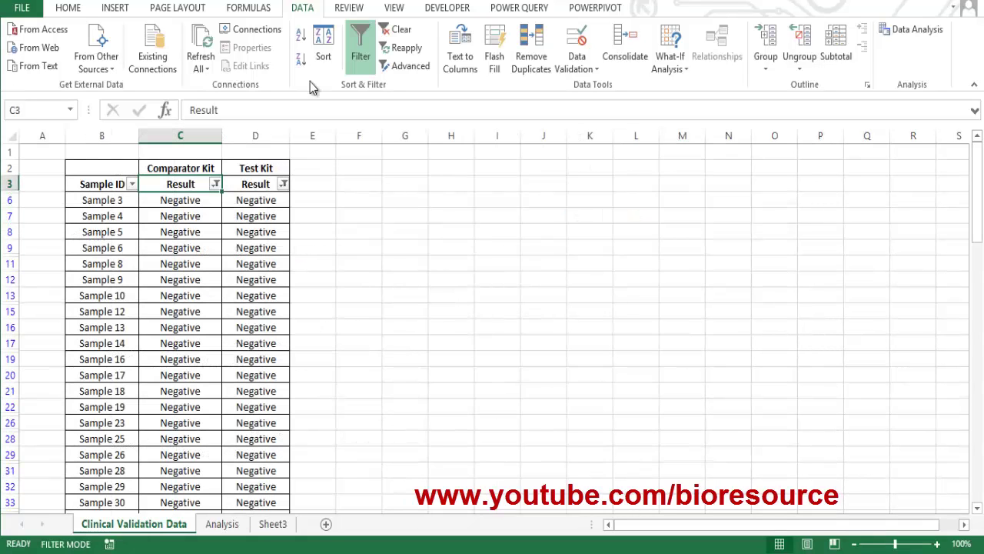
Reset the filters and show comparator-Negative, test-Positive samples, leaving 3
{"action": "left_click", "coordinate": [358, 55]}
{"action": "left_click", "coordinate": [360, 54]}
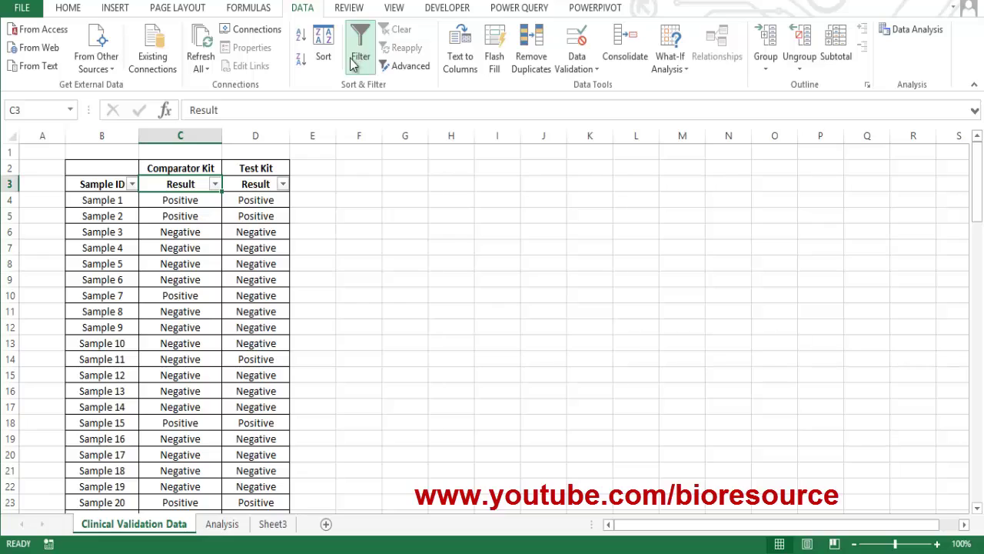
{"action": "left_click", "coordinate": [216, 184]}
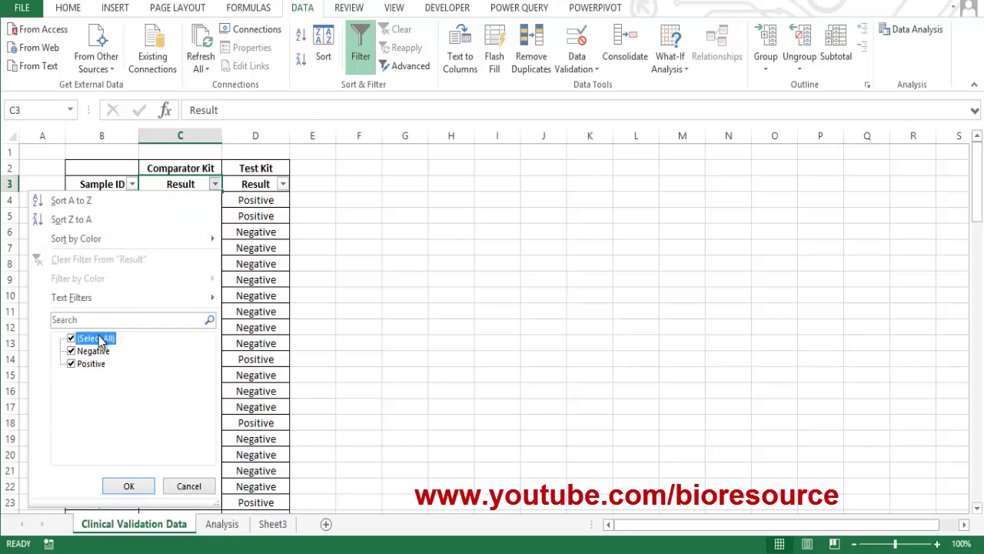
{"action": "left_click", "coordinate": [94, 338]}
{"action": "left_click", "coordinate": [94, 350]}
{"action": "left_click", "coordinate": [131, 486]}
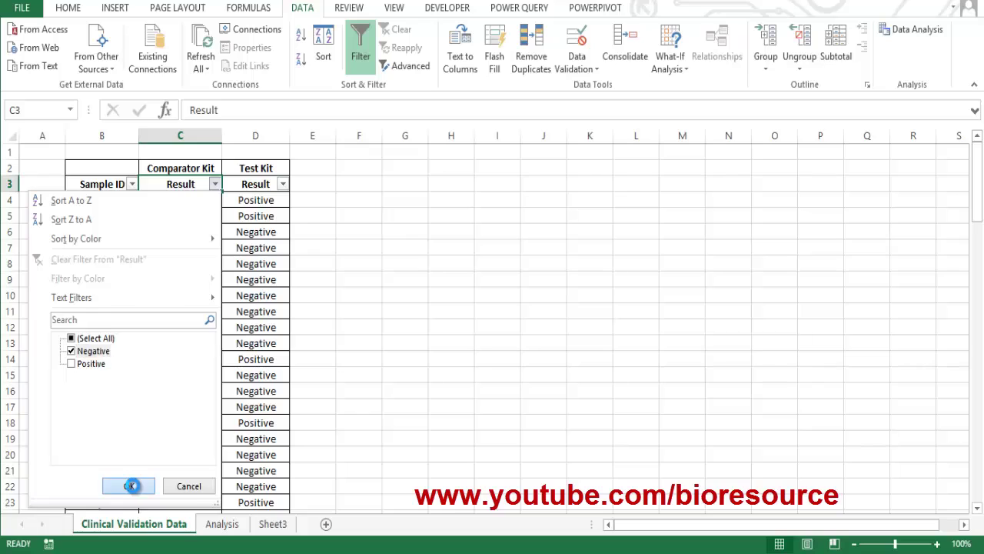
{"action": "left_click", "coordinate": [283, 185]}
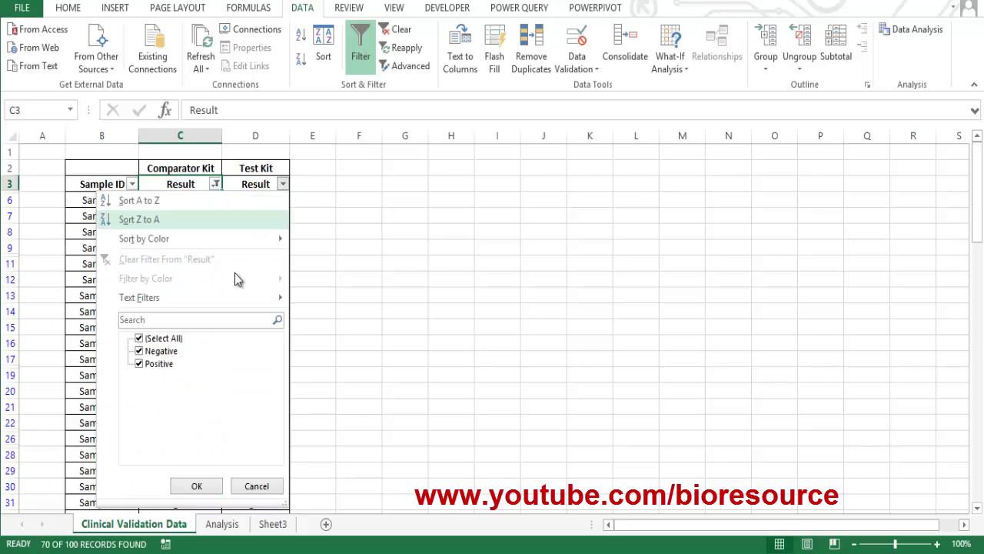
{"action": "left_click", "coordinate": [163, 340]}
{"action": "left_click", "coordinate": [157, 365]}
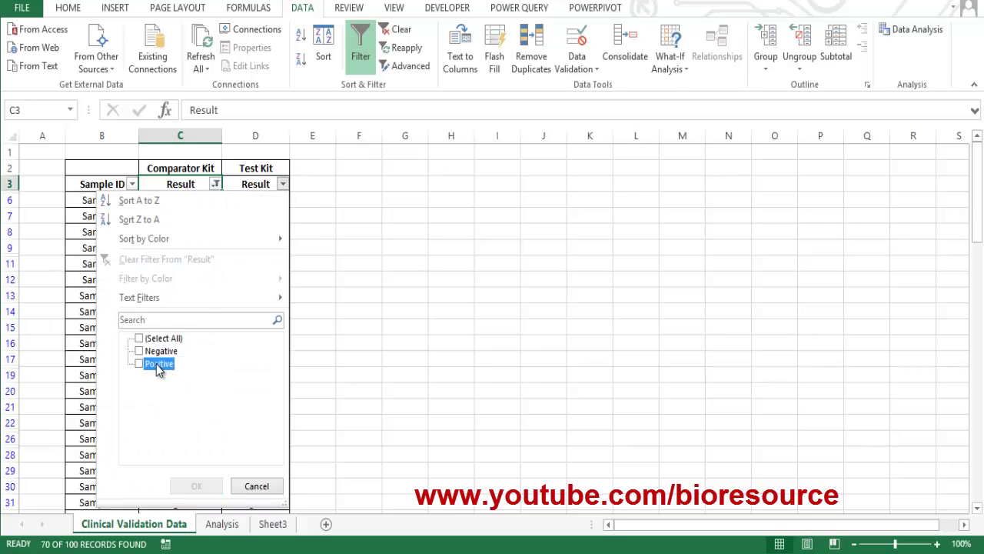
{"action": "left_click", "coordinate": [200, 485]}
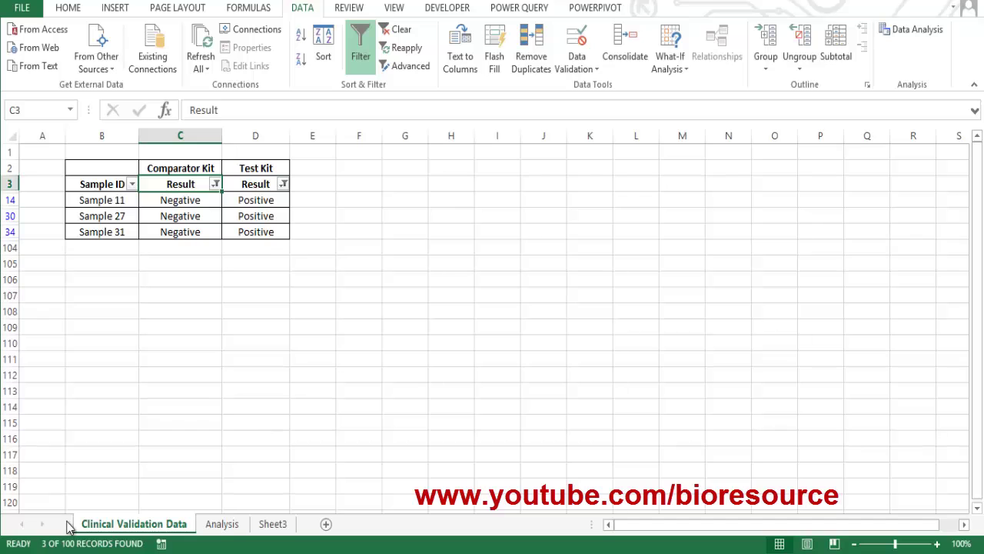
Enter 3 false positives in Analysis cell J4 and return to the data sheet
{"action": "left_click", "coordinate": [221, 524]}
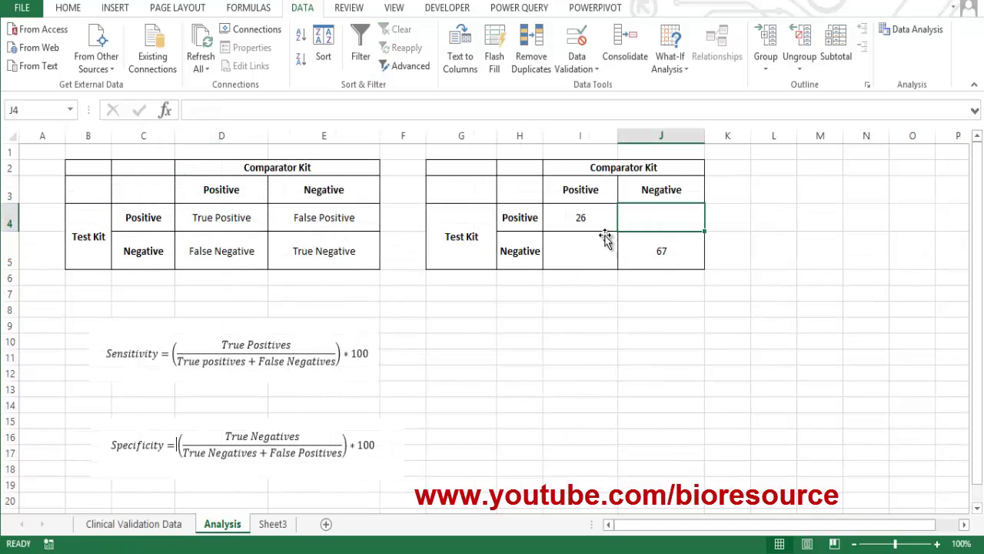
{"action": "type", "text": "3"}
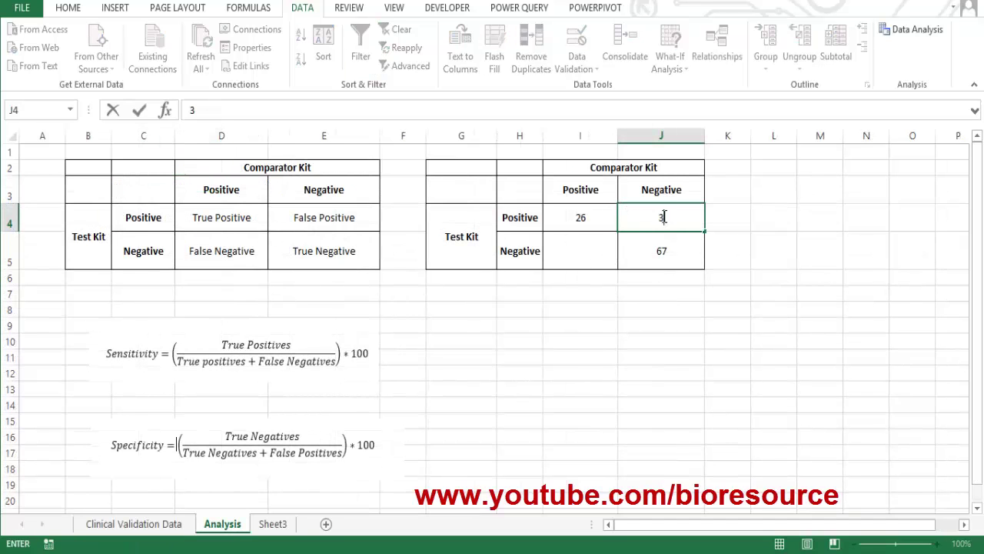
{"action": "left_click", "coordinate": [589, 250]}
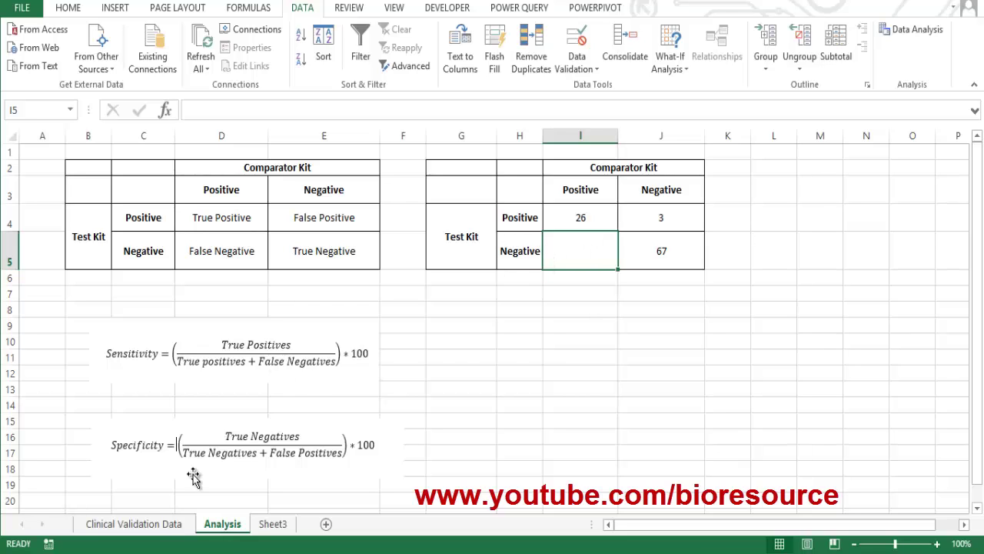
{"action": "left_click", "coordinate": [164, 529]}
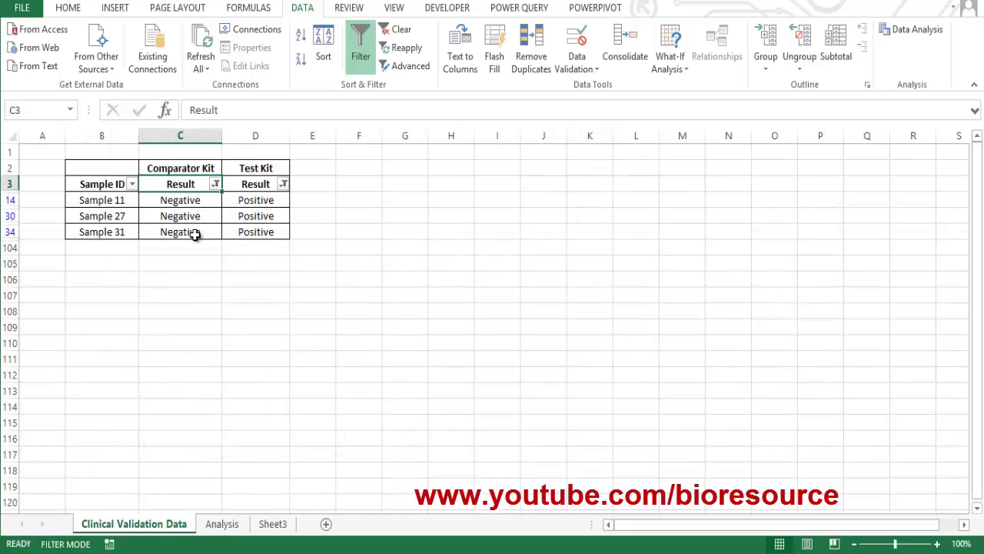
Reset the filters to Comparator Kit Positive and Test Kit Negative, leaving 4 samples
{"action": "left_click", "coordinate": [361, 45]}
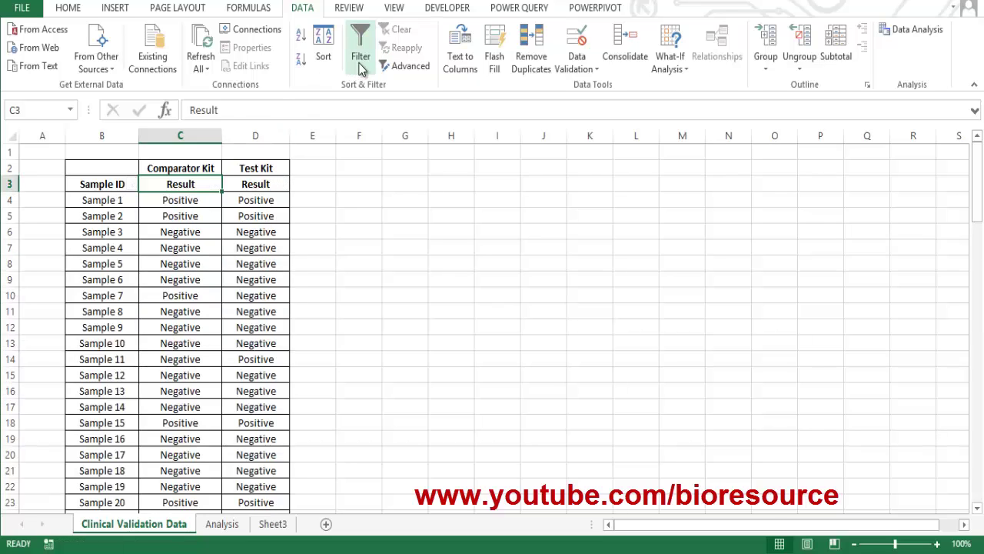
{"action": "left_click", "coordinate": [361, 54]}
{"action": "left_click", "coordinate": [215, 183]}
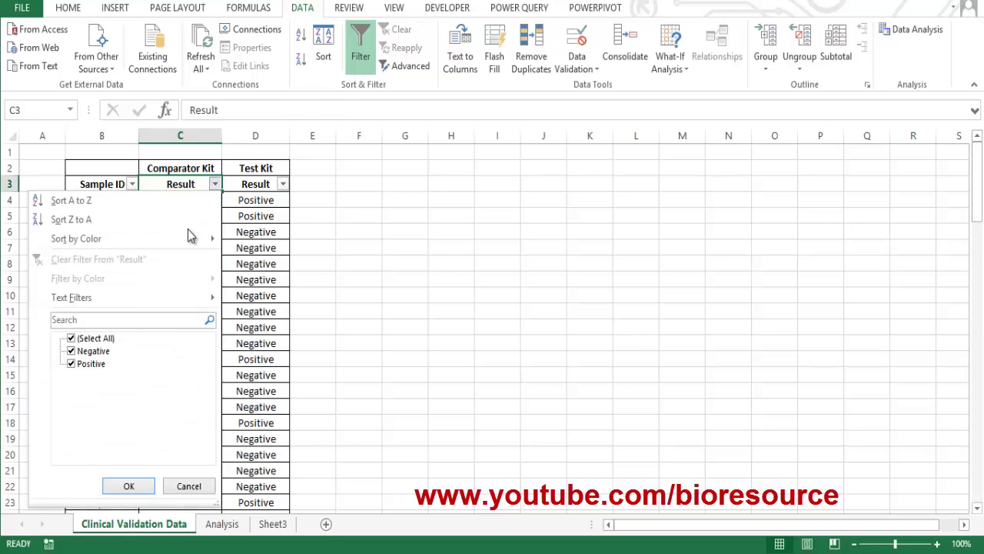
{"action": "left_click", "coordinate": [91, 341]}
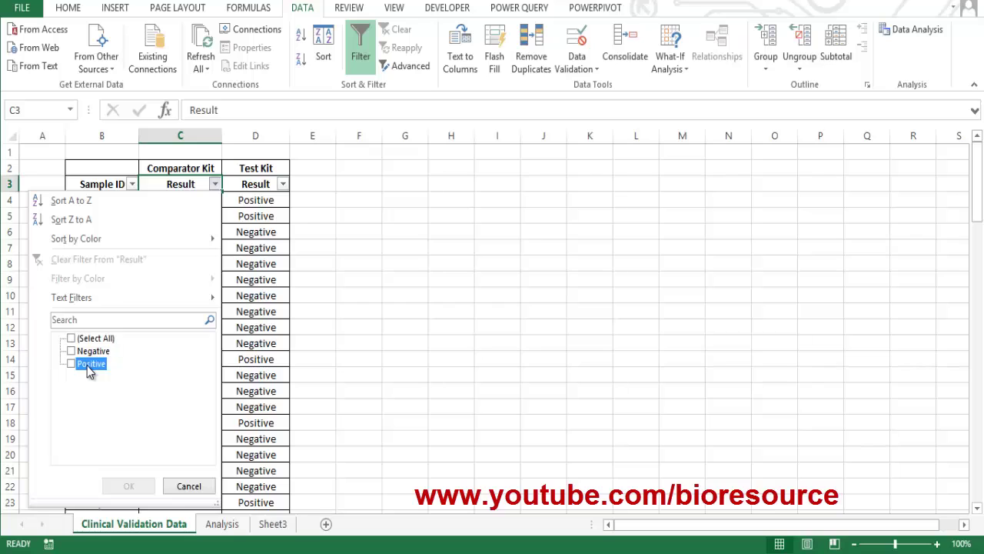
{"action": "left_click", "coordinate": [87, 365]}
{"action": "left_click", "coordinate": [128, 486]}
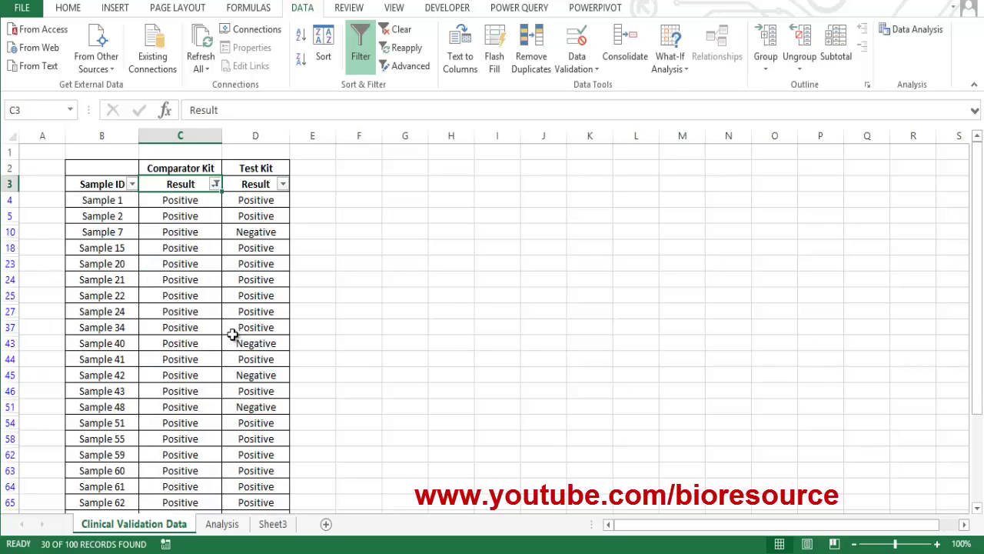
{"action": "left_click", "coordinate": [283, 185]}
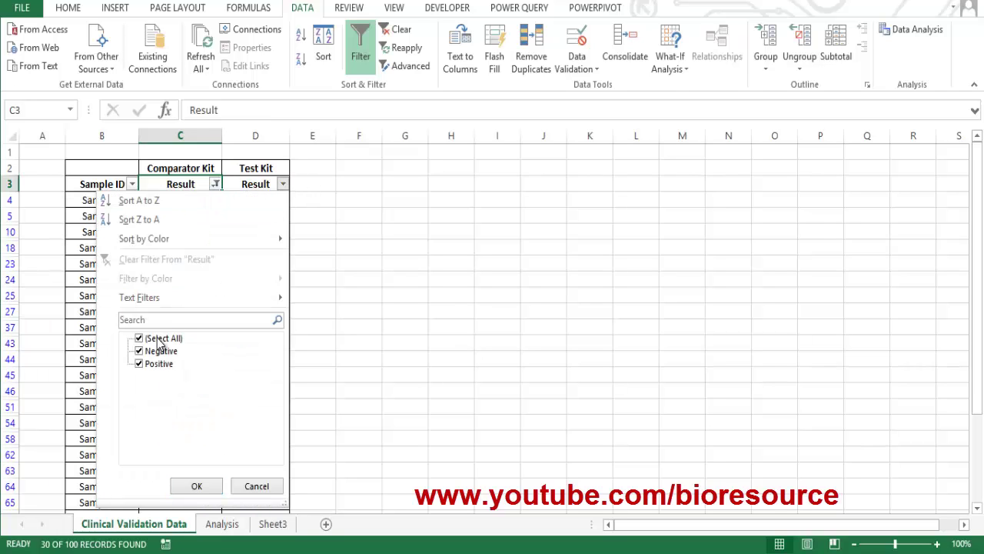
{"action": "left_click", "coordinate": [140, 339]}
{"action": "left_click", "coordinate": [159, 353]}
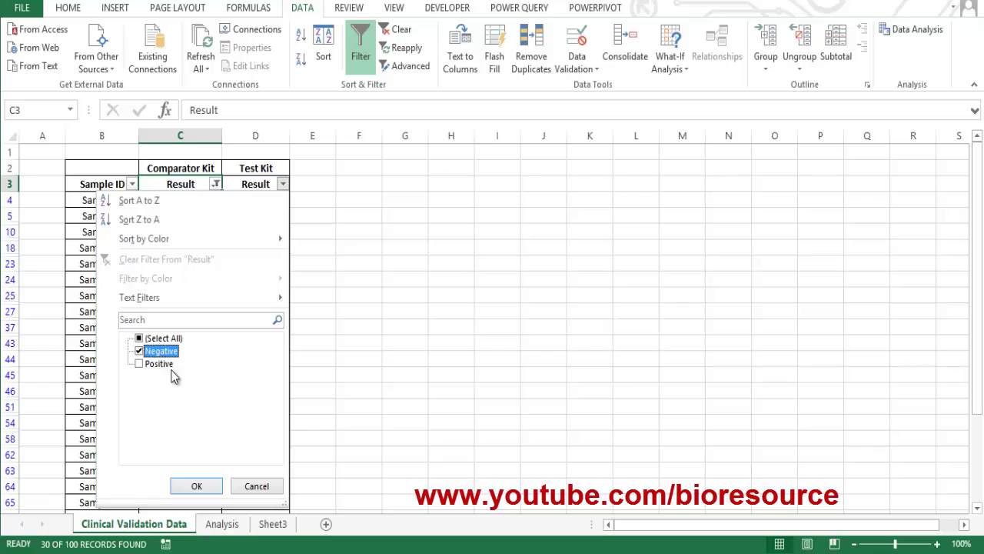
{"action": "left_click", "coordinate": [188, 485]}
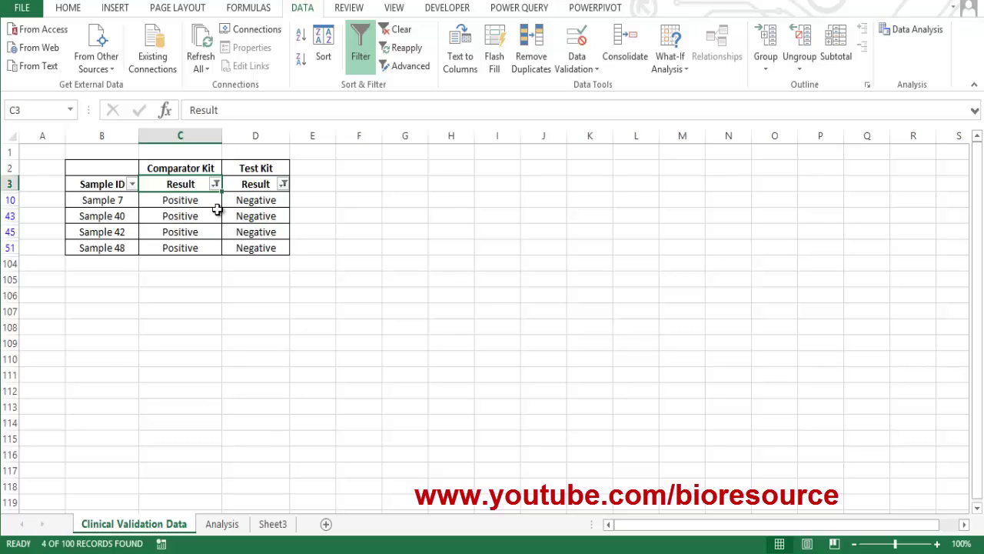
Enter 4 false negatives in Analysis cell I5
{"action": "left_click", "coordinate": [223, 524]}
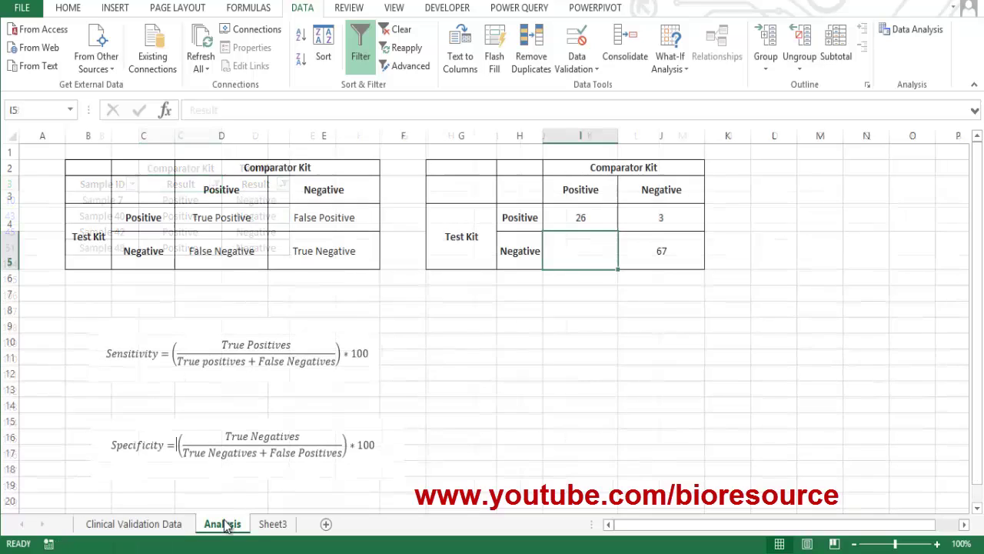
{"action": "type", "text": "4"}
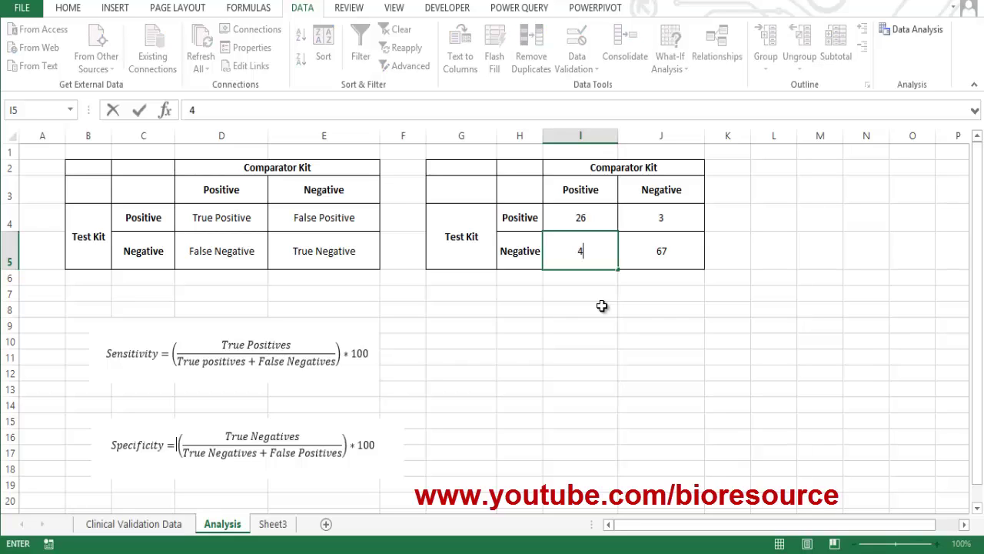
{"action": "key", "text": "Return"}
Total the columns with =SUM(I4:I5) in I6, filled across to J6, giving 30 and 70
{"action": "type", "text": "="}
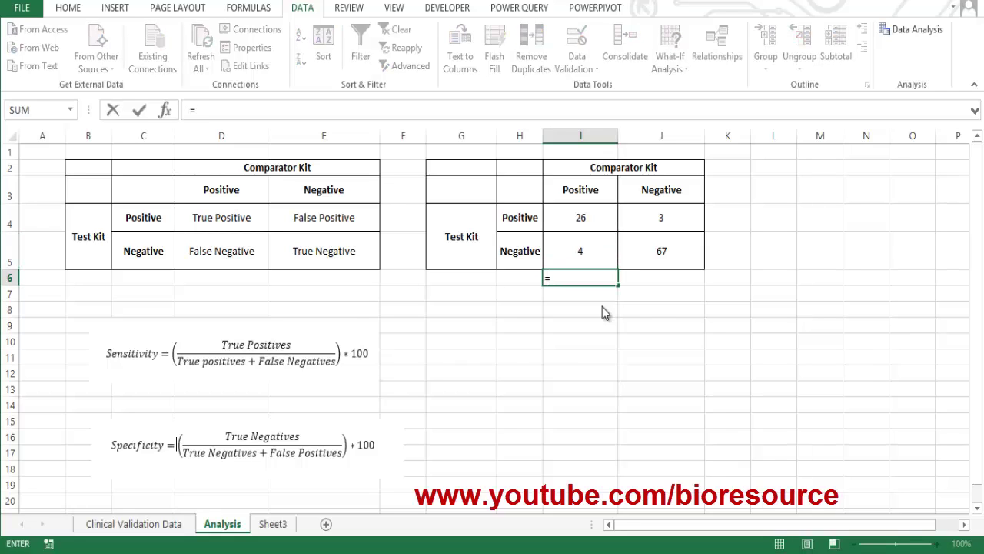
{"action": "type", "text": "sum("}
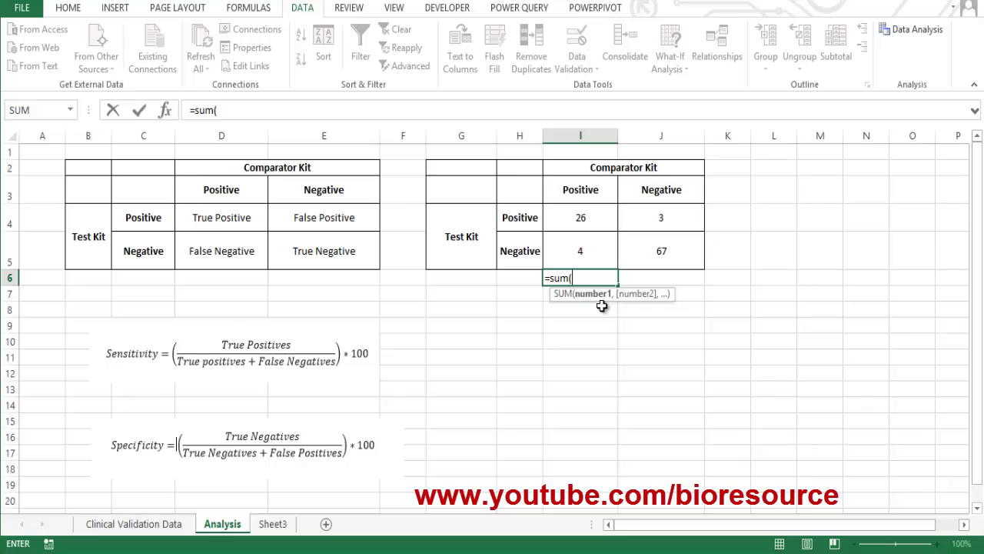
{"action": "left_click_drag", "start_coordinate": [597, 217], "coordinate": [604, 264]}
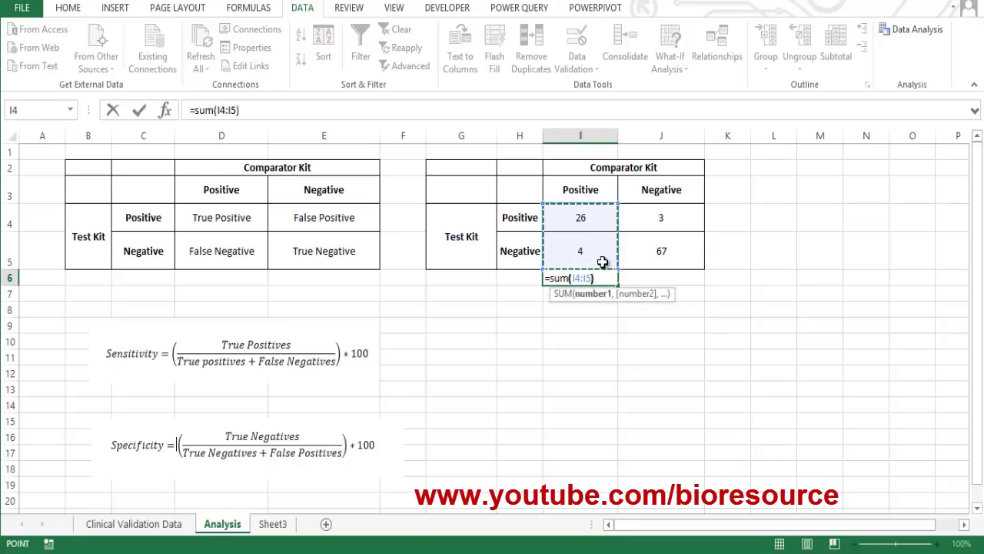
{"action": "type", "text": ")"}
{"action": "key", "text": "Return"}
{"action": "left_click", "coordinate": [605, 275]}
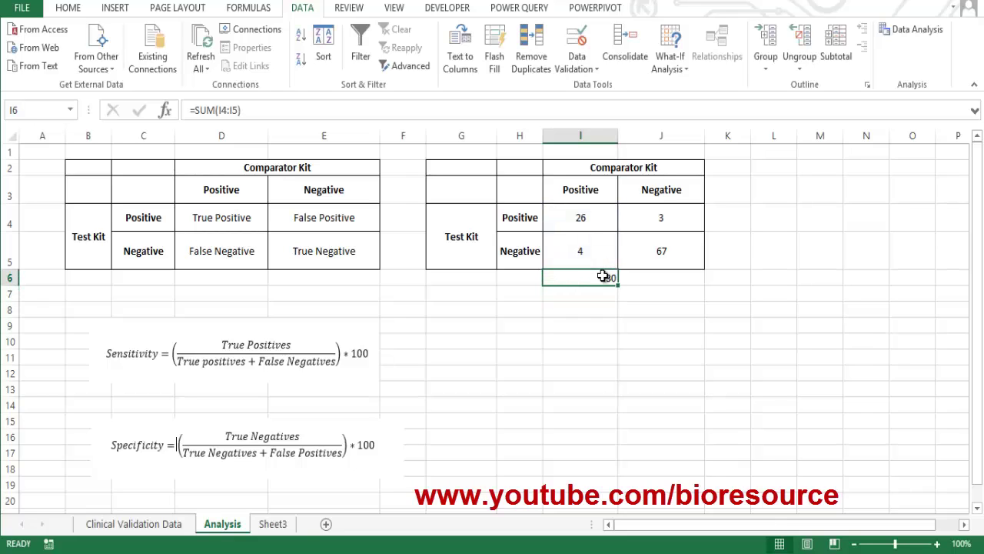
{"action": "left_click_drag", "start_coordinate": [620, 286], "coordinate": [664, 275]}
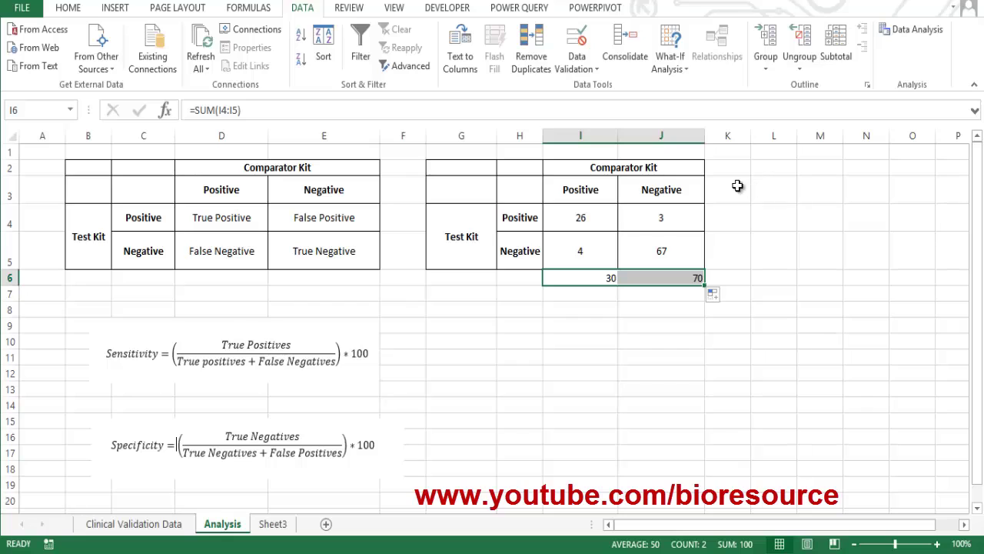
Add row totals =SUM(I4:J4) in K4 and =SUM(I5:J5) in K5, giving 29 and 71
{"action": "left_click", "coordinate": [727, 216]}
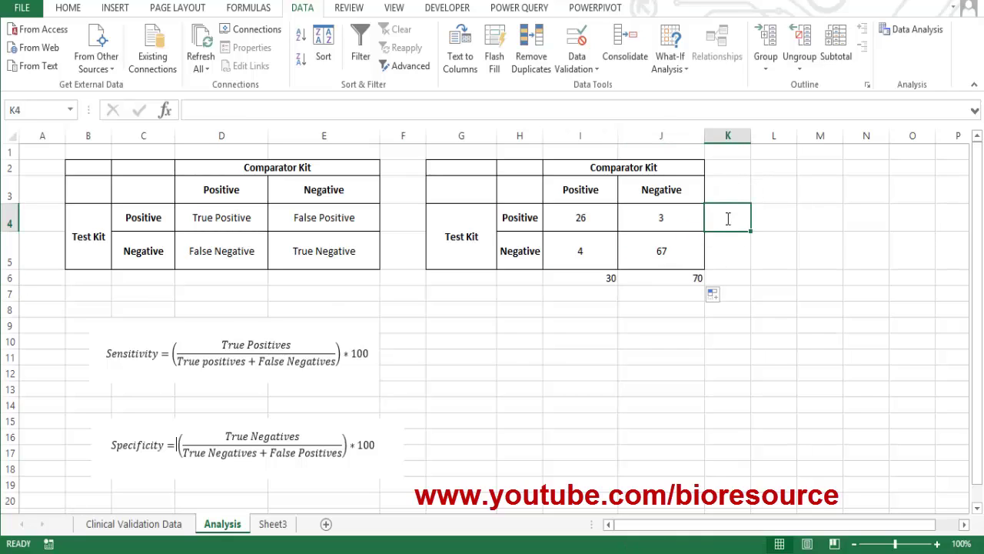
{"action": "type", "text": "=sum"}
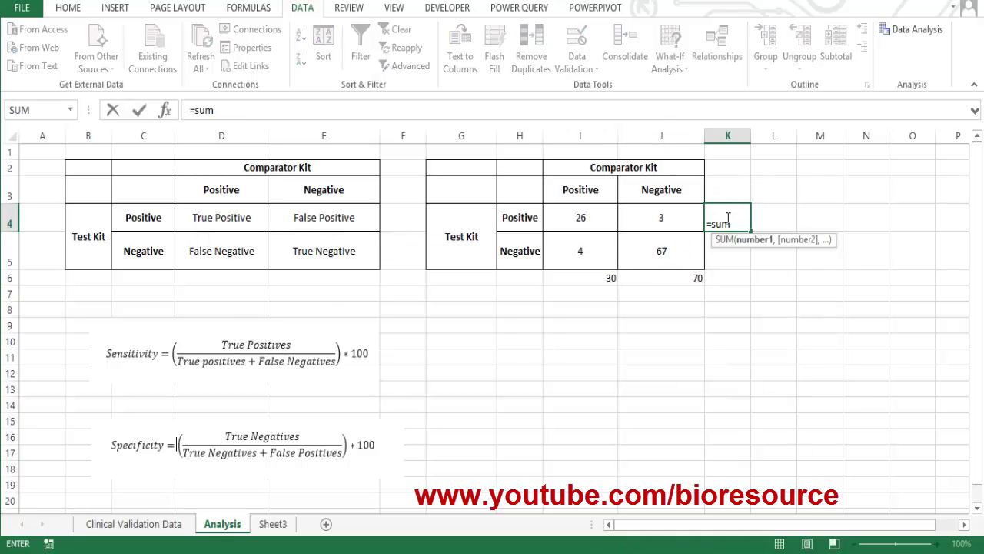
{"action": "type", "text": "("}
{"action": "left_click_drag", "start_coordinate": [608, 218], "coordinate": [638, 217]}
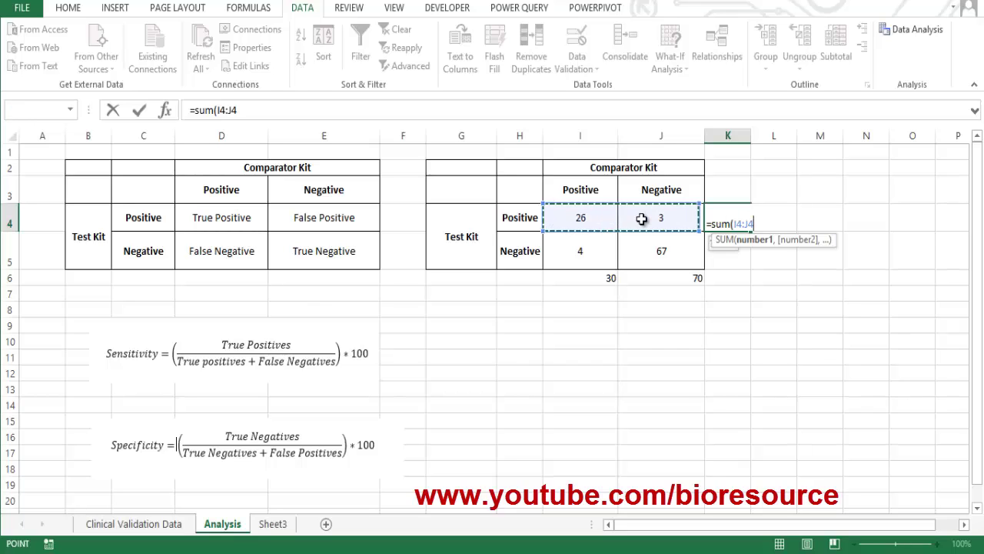
{"action": "type", "text": ")"}
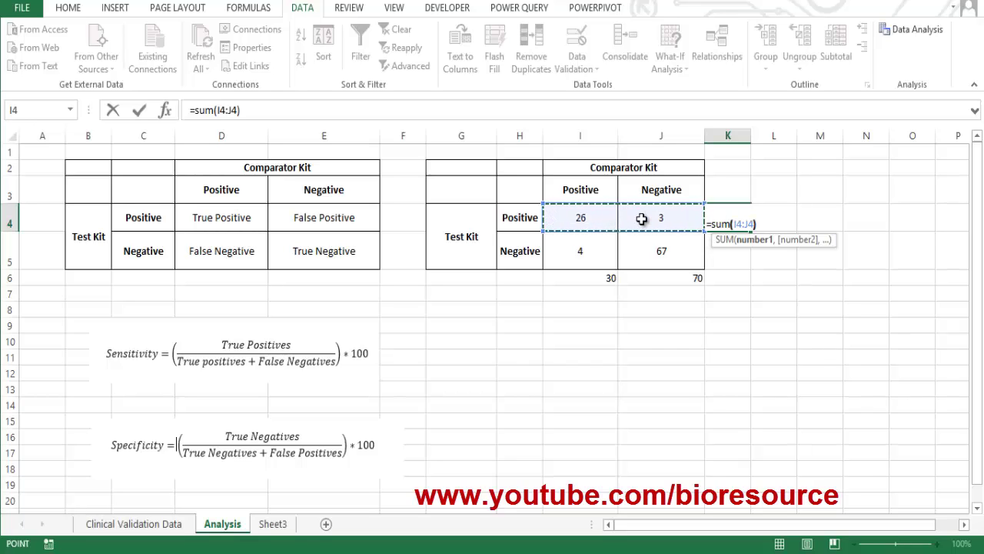
{"action": "key", "text": "Return"}
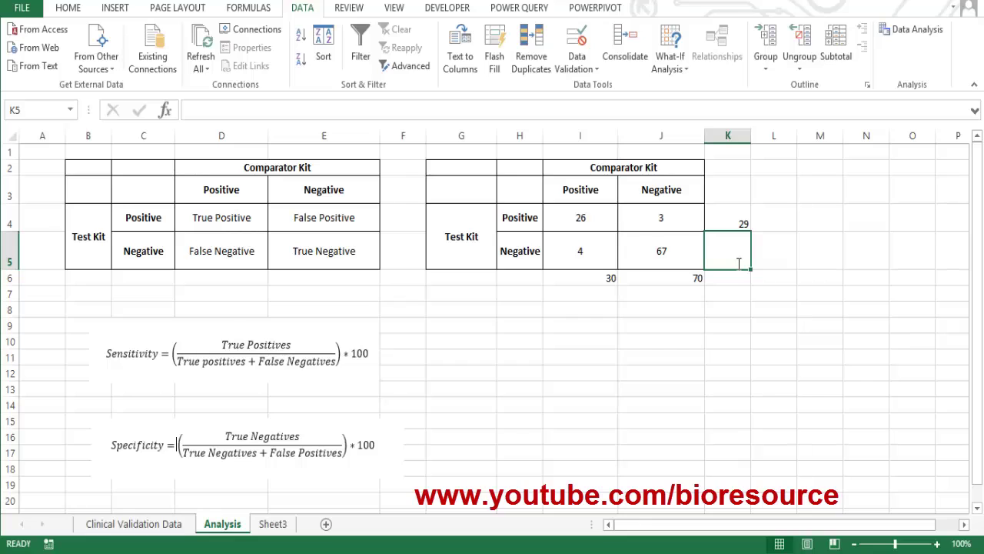
{"action": "type", "text": "=sum"}
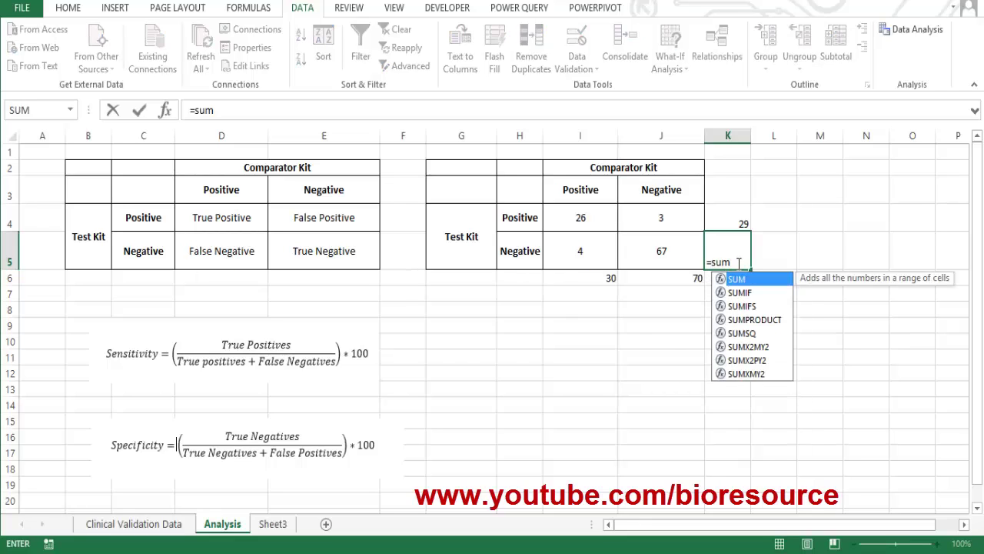
{"action": "type", "text": "("}
{"action": "left_click_drag", "start_coordinate": [600, 255], "coordinate": [638, 256]}
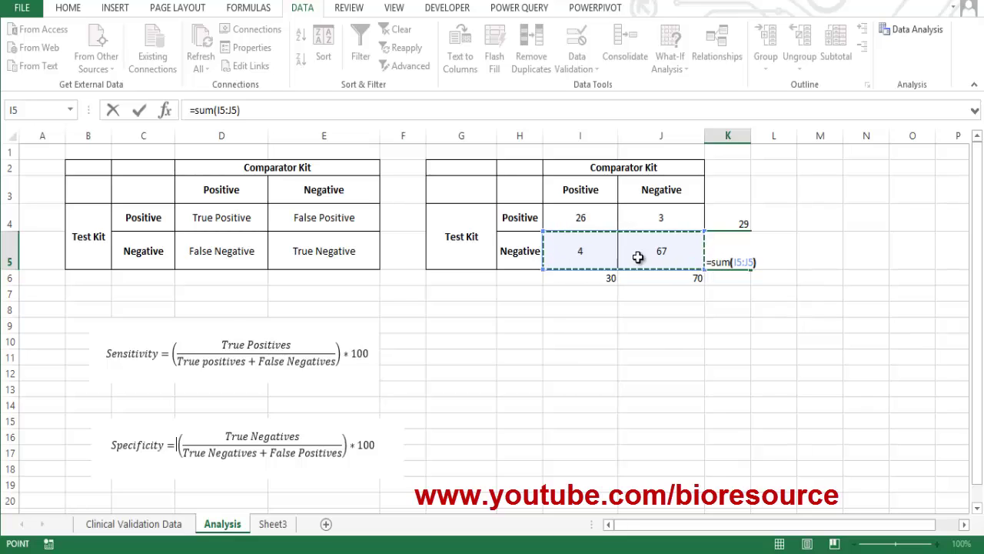
{"action": "key", "text": "Return"}
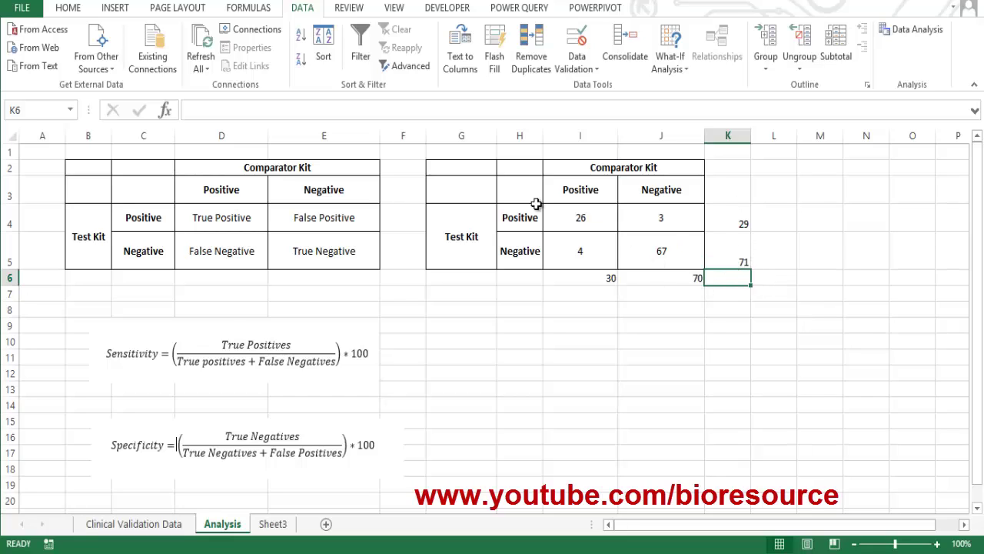
{"action": "left_click", "coordinate": [479, 197]}
Enter n=100 in cell G3 as the sample size label
{"action": "type", "text": "n=1"}
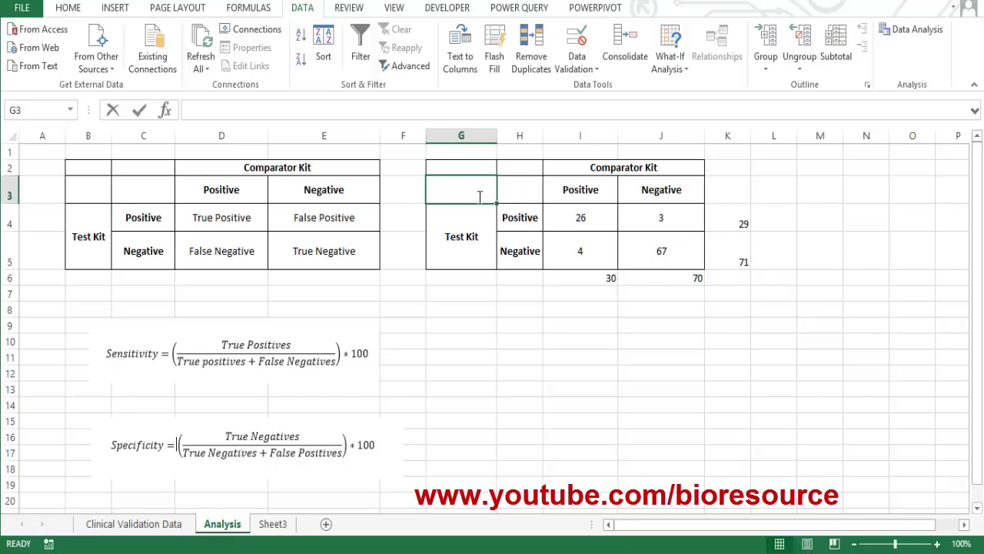
{"action": "type", "text": "00"}
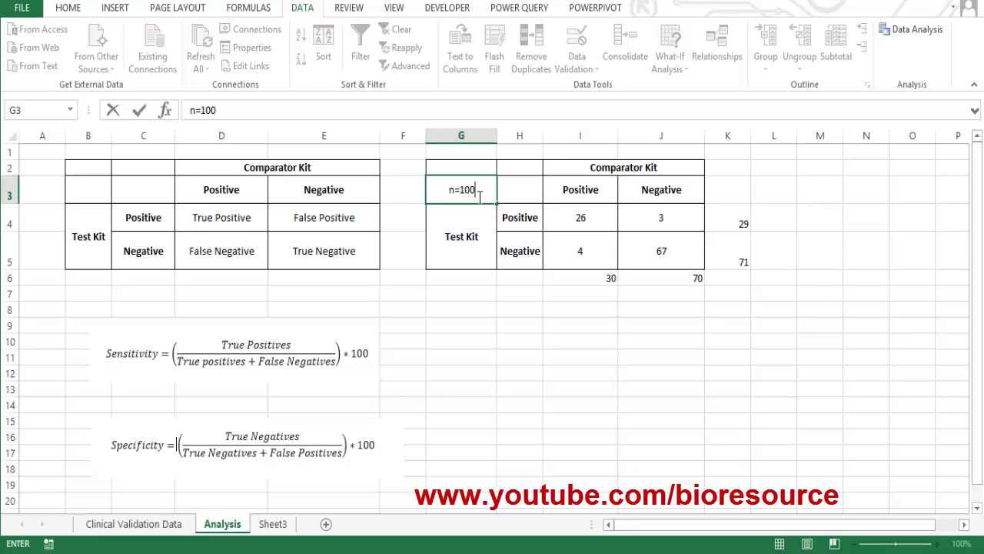
{"action": "key", "text": "Return"}
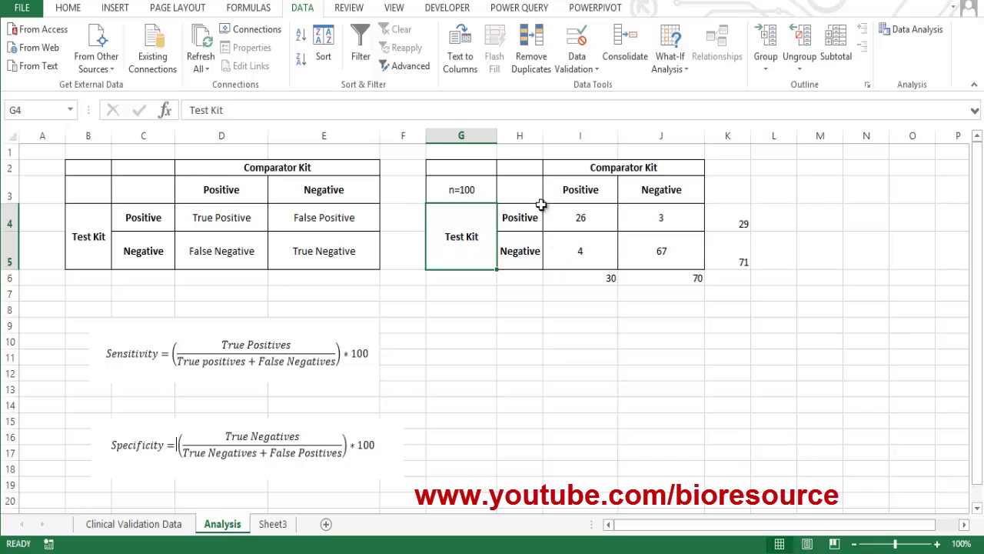
{"action": "left_click", "coordinate": [549, 340]}
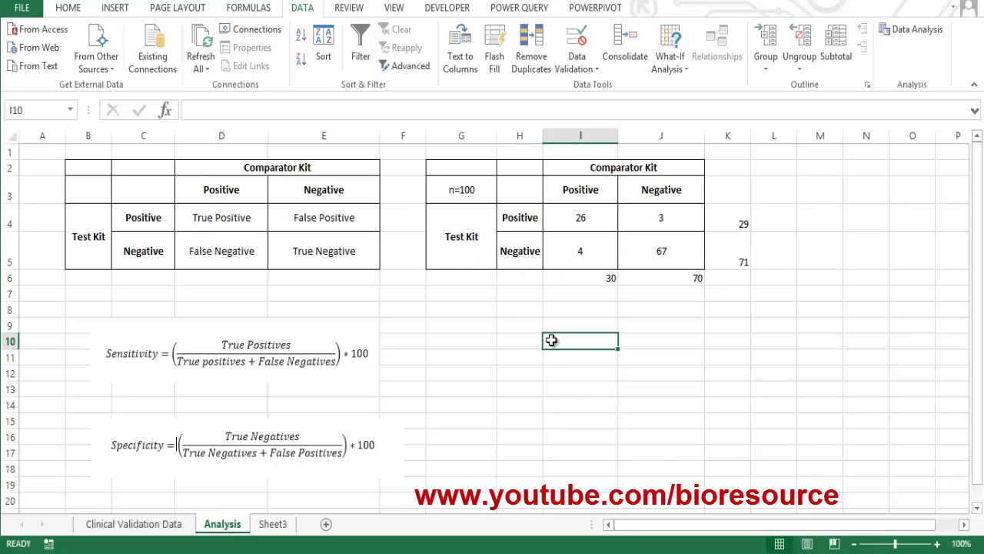
Label I10 'Sensitivity (%)' and enter =((I4)/(I4+I5))*100 in J10, giving 86.66666667
{"action": "type", "text": "Sens"}
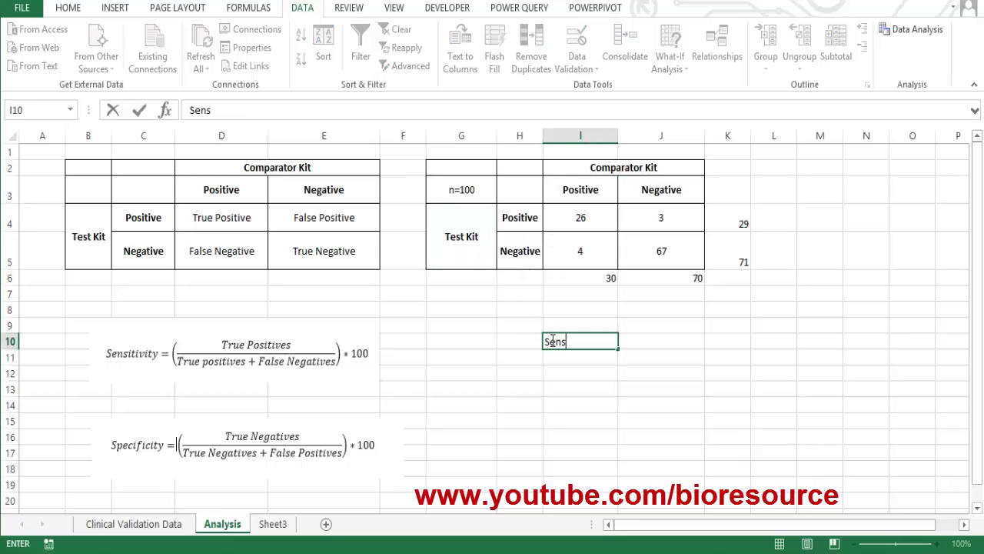
{"action": "type", "text": "itivity (%"}
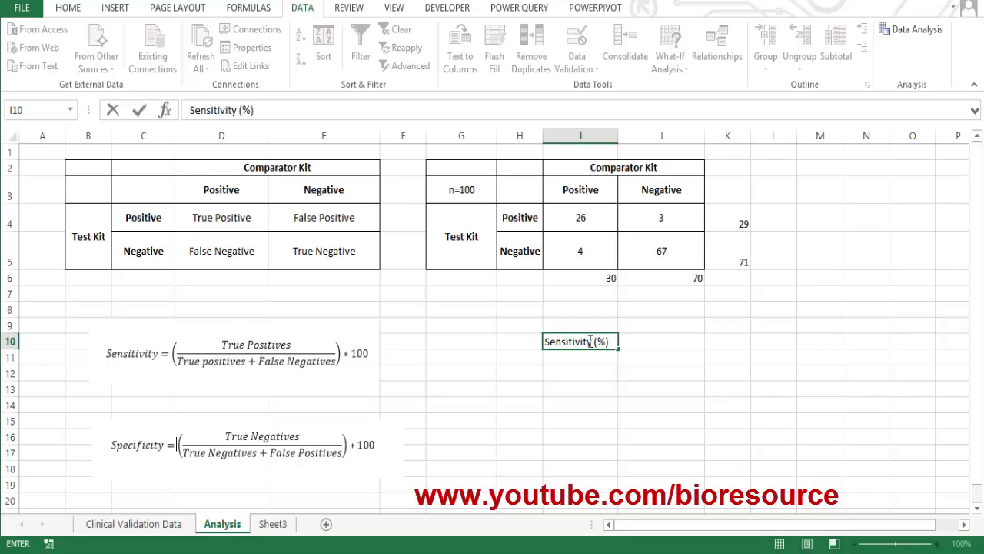
{"action": "left_click", "coordinate": [634, 342]}
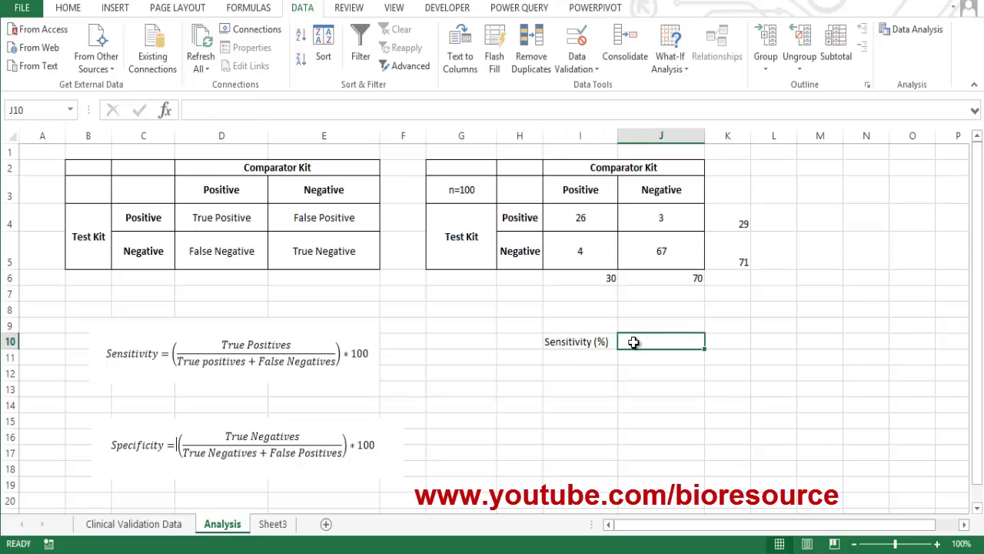
{"action": "type", "text": "=(("}
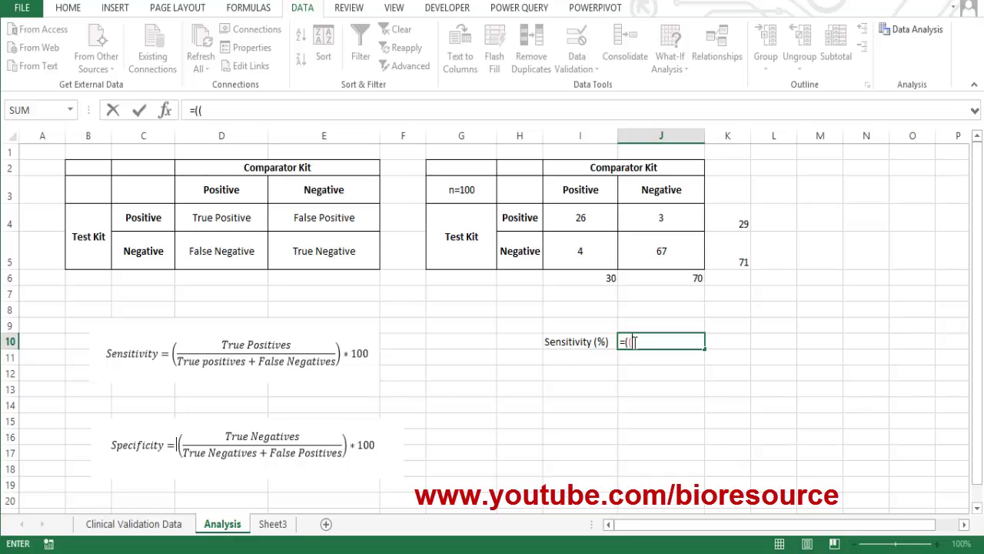
{"action": "left_click", "coordinate": [586, 218]}
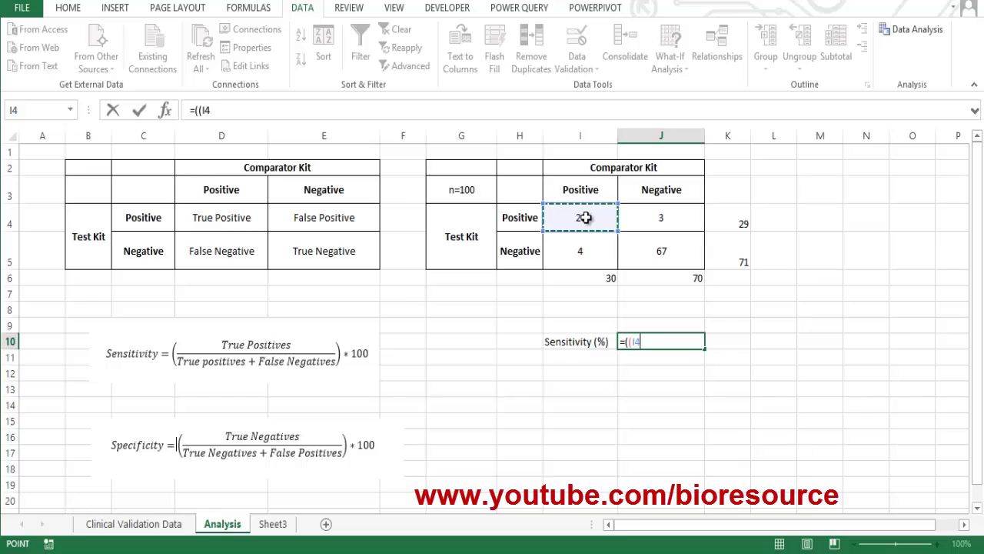
{"action": "type", "text": ")/"}
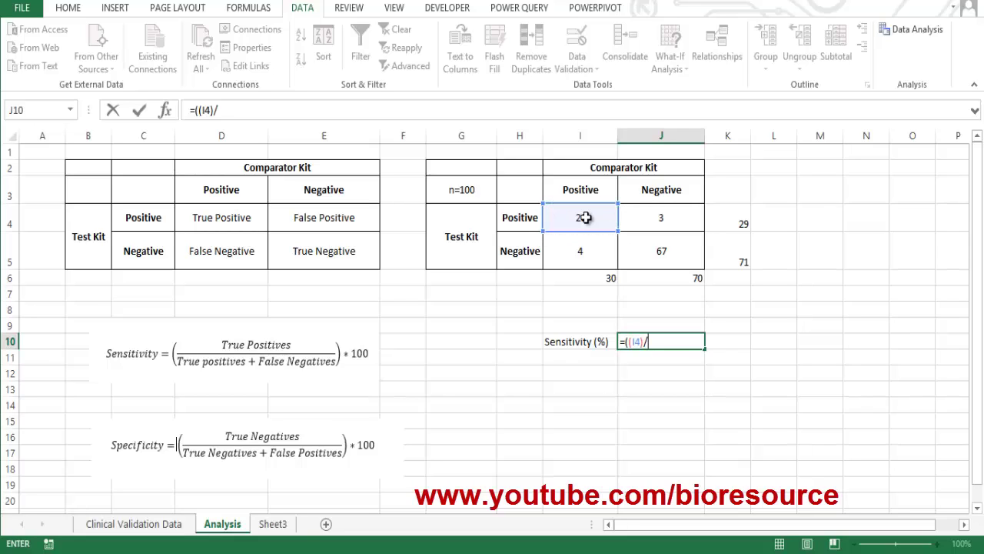
{"action": "type", "text": "("}
{"action": "left_click", "coordinate": [587, 221]}
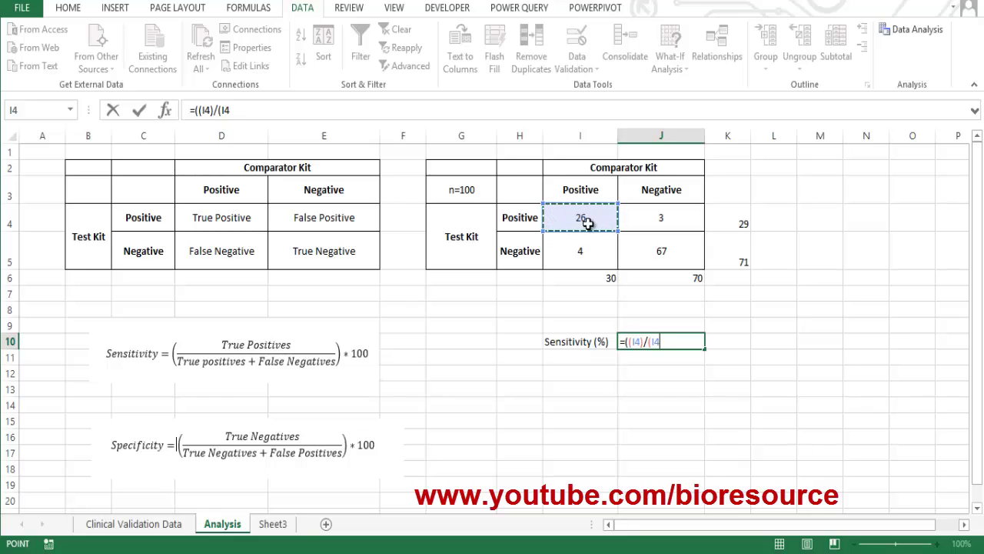
{"action": "type", "text": "+"}
{"action": "left_click", "coordinate": [586, 247]}
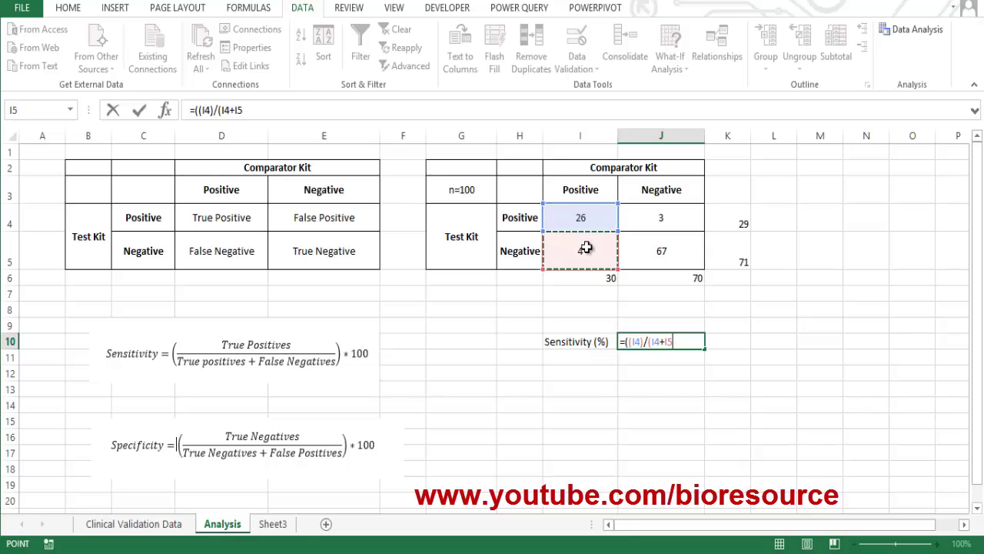
{"action": "type", "text": ")"}
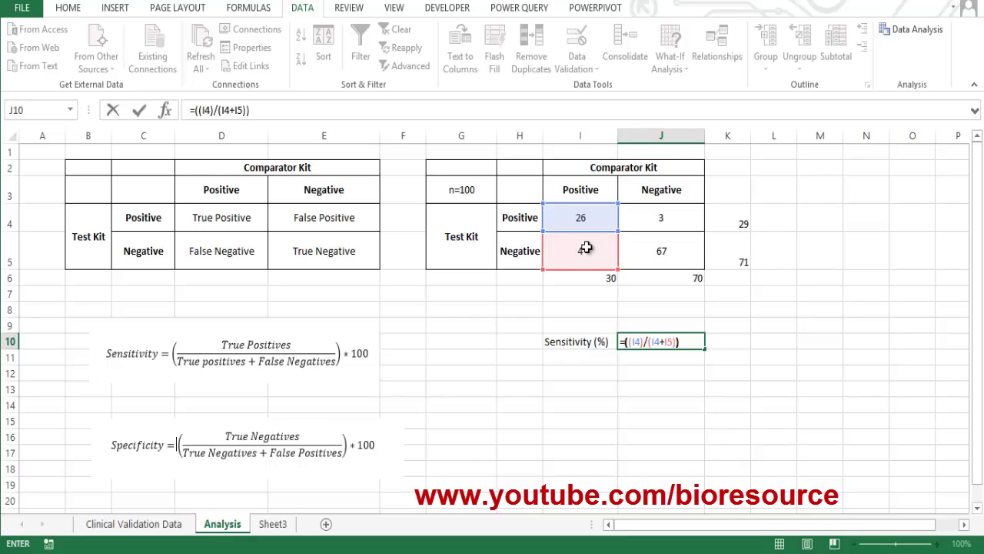
{"action": "type", "text": ")*100"}
{"action": "key", "text": "Return"}
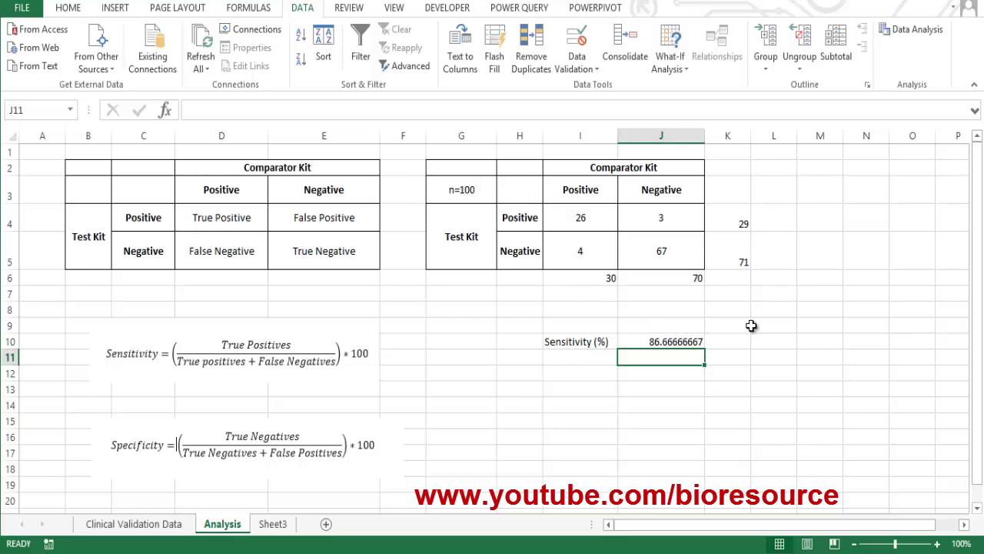
Label I12 'Specificity (%)' and enter =((J5)/(J5+J4))*100 in J12, giving 95.71428571
{"action": "left_click", "coordinate": [576, 376]}
{"action": "type", "text": "S"}
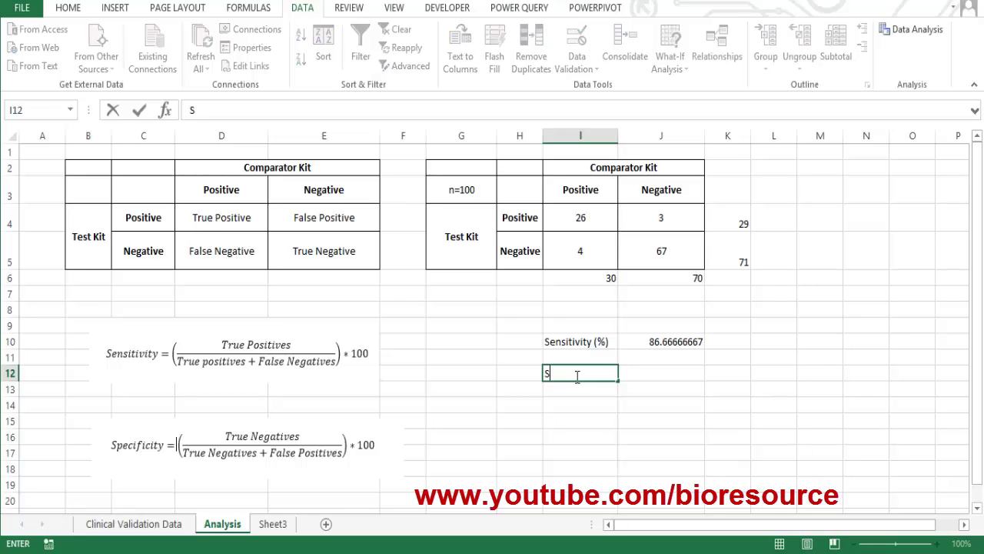
{"action": "type", "text": "pecificity (%)"}
{"action": "left_click", "coordinate": [643, 377]}
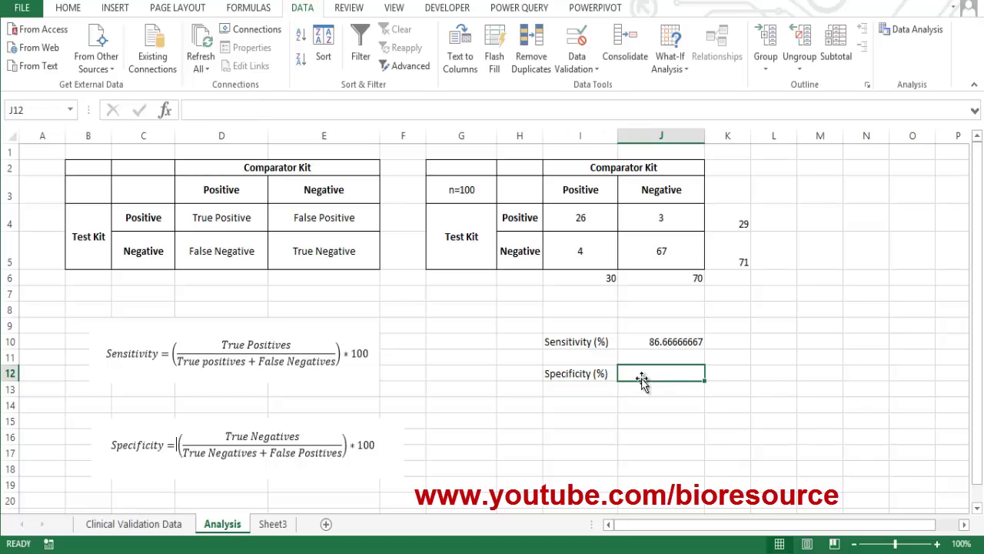
{"action": "type", "text": "=(("}
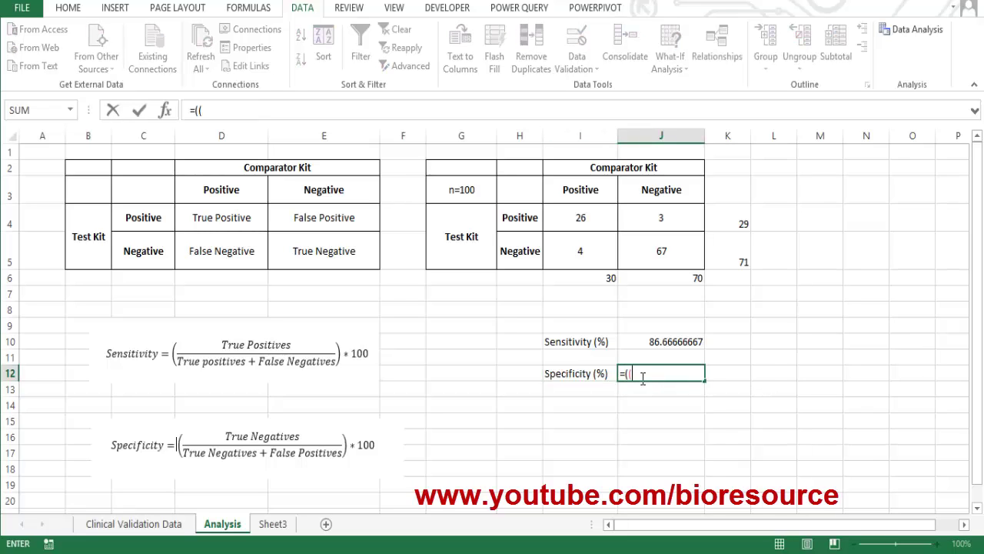
{"action": "left_click", "coordinate": [684, 258]}
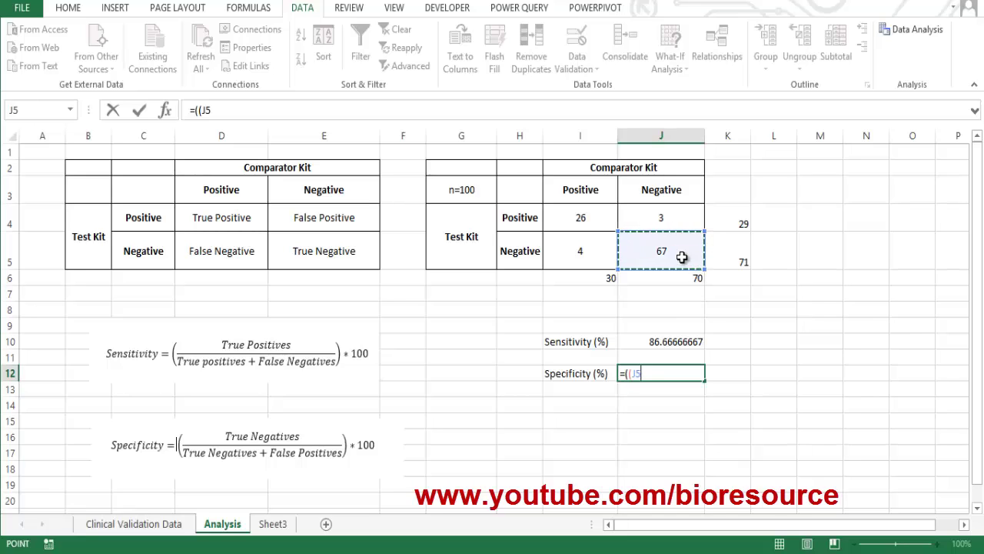
{"action": "type", "text": ")/("}
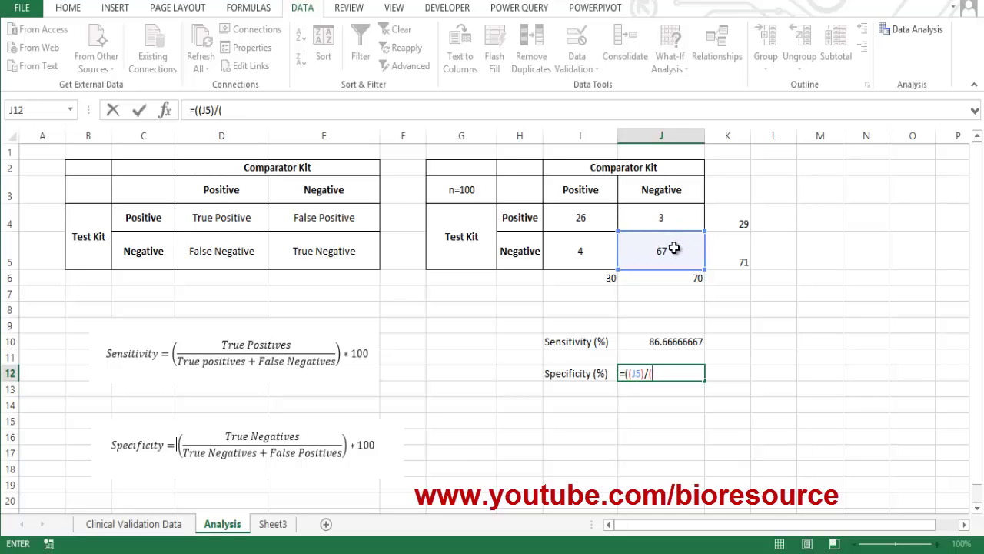
{"action": "left_click", "coordinate": [674, 249]}
{"action": "type", "text": "+"}
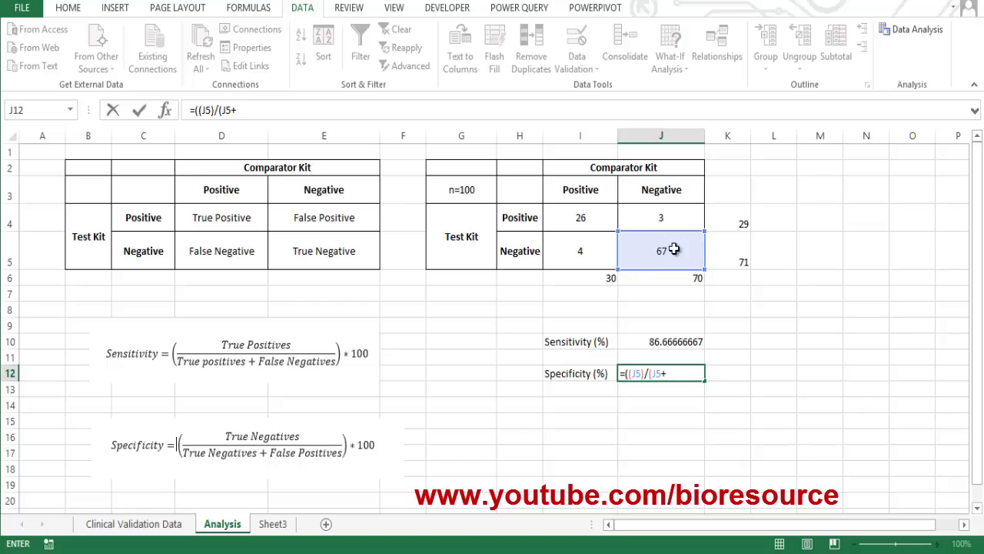
{"action": "left_click", "coordinate": [674, 221]}
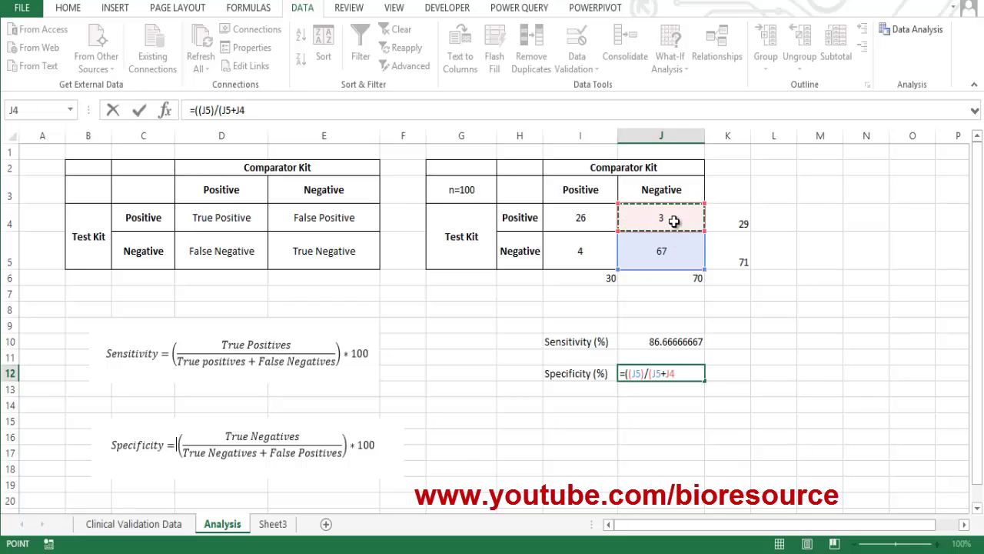
{"action": "type", "text": ")"}
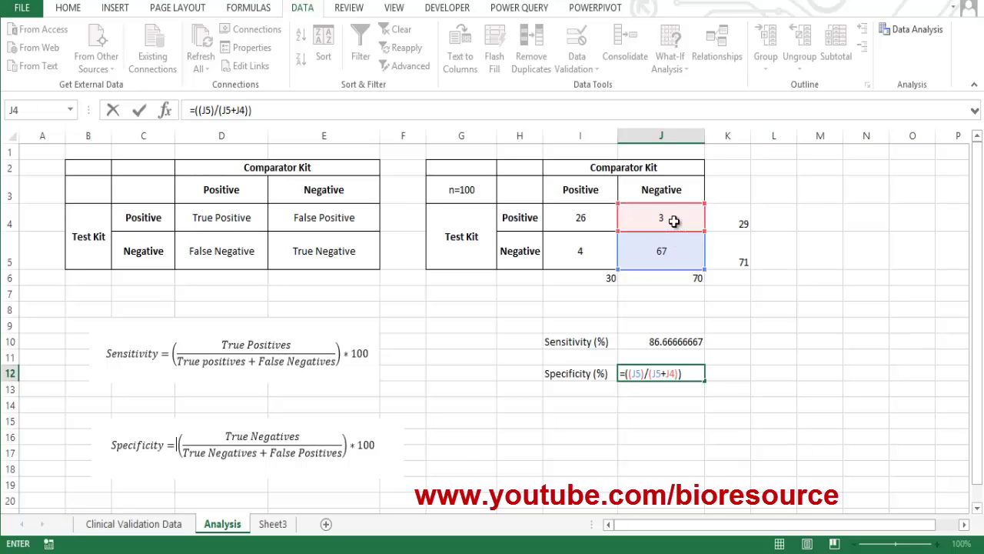
{"action": "type", "text": ")*100"}
{"action": "key", "text": "Return"}
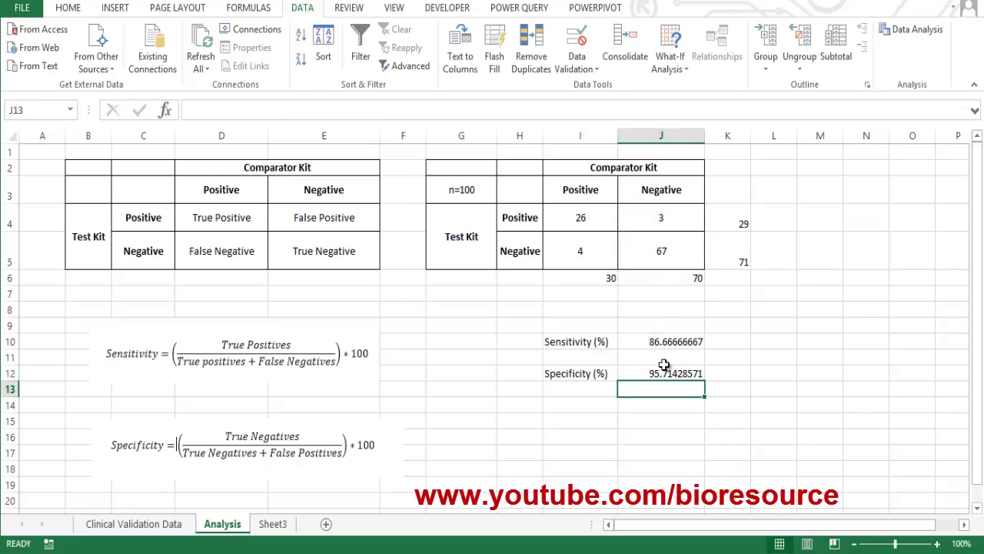
Bold the sensitivity result in J10 (86.67) and the specificity result in J12 (95.71)
{"action": "left_click", "coordinate": [665, 342]}
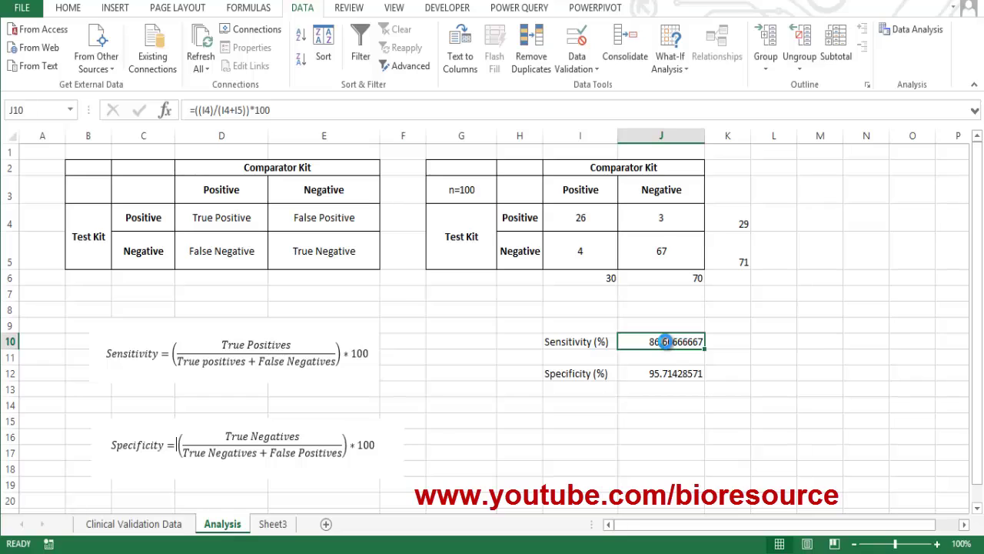
{"action": "key", "text": "ctrl+b"}
{"action": "left_click", "coordinate": [663, 372]}
{"action": "key", "text": "ctrl+b"}
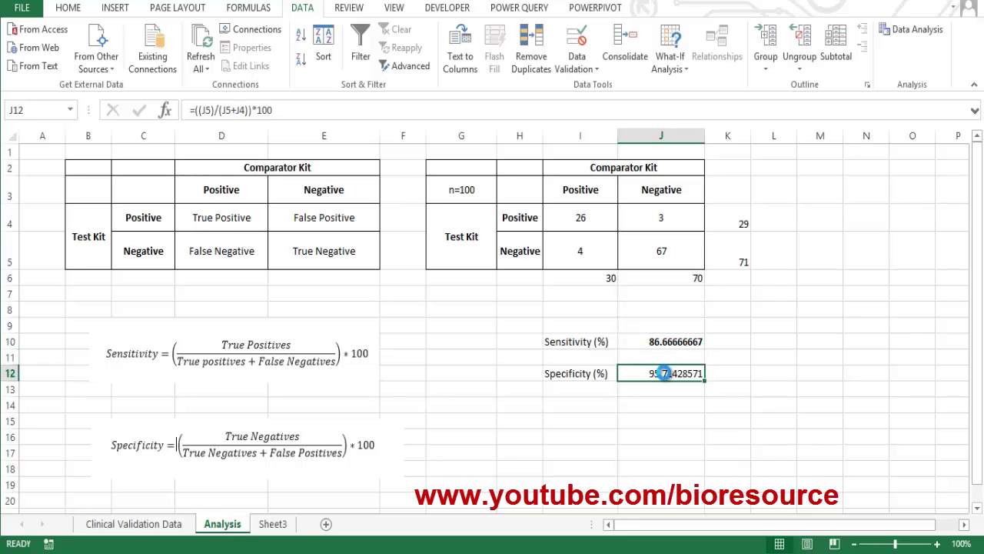
{"action": "left_click", "coordinate": [753, 388]}
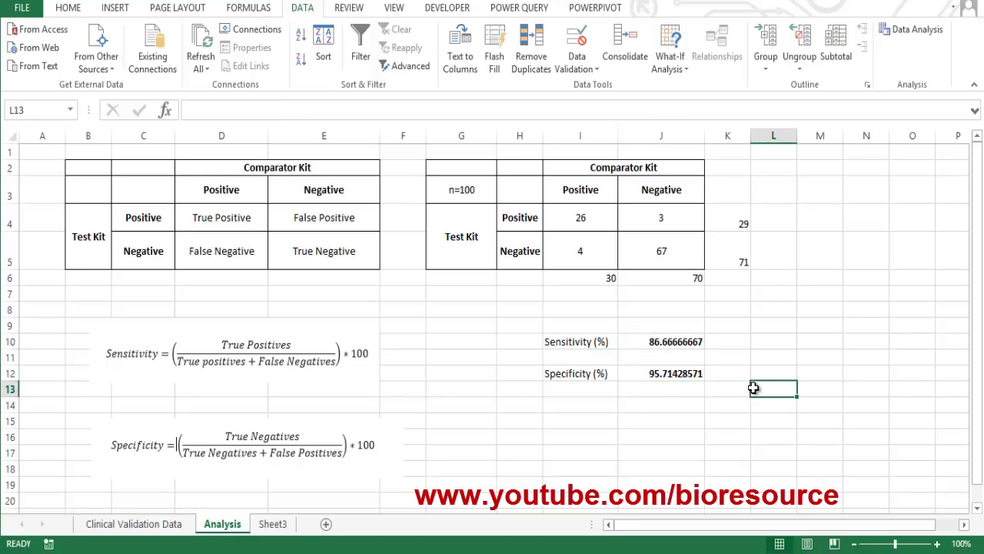